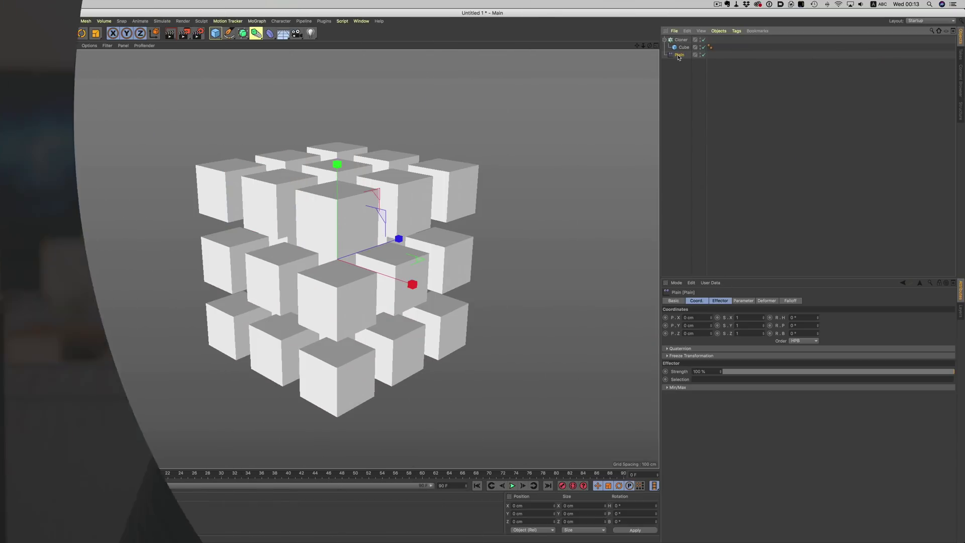
# Step: Show the Plain effector's falloff fields and tear off Create > Field as a floating palette
pyautogui.click(791, 301)
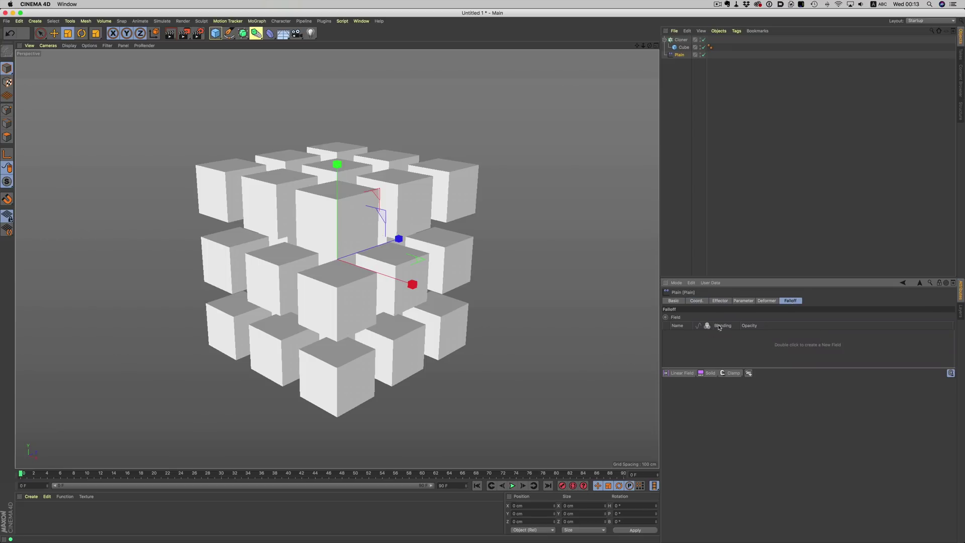
pyautogui.click(35, 21)
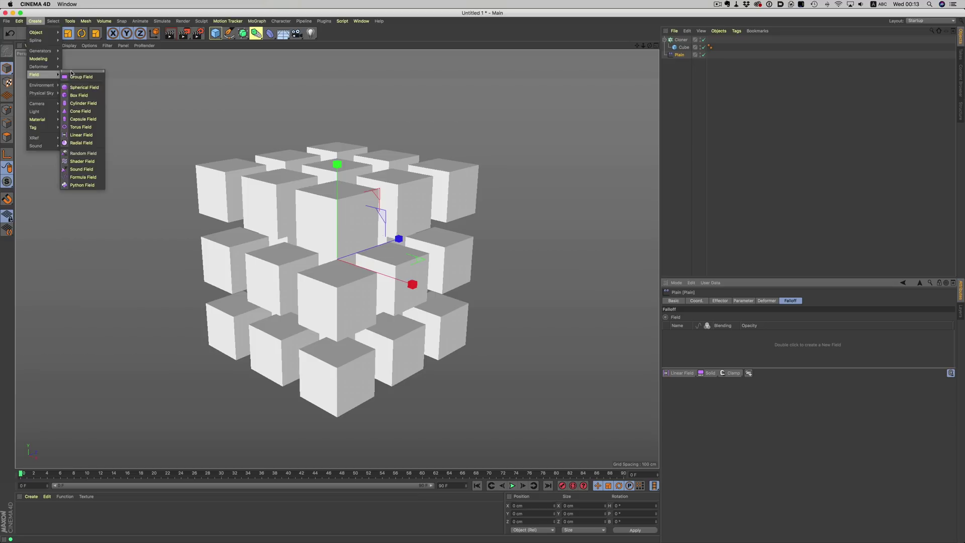
pyautogui.click(71, 71)
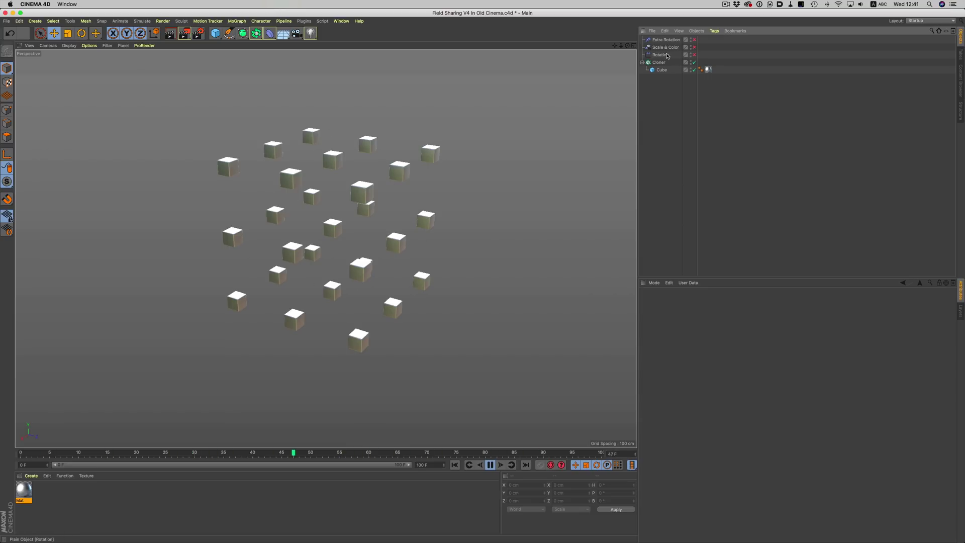
# Step: Enable the Rotation, Scale & Color and Extra Rotation effectors
pyautogui.click(695, 54)
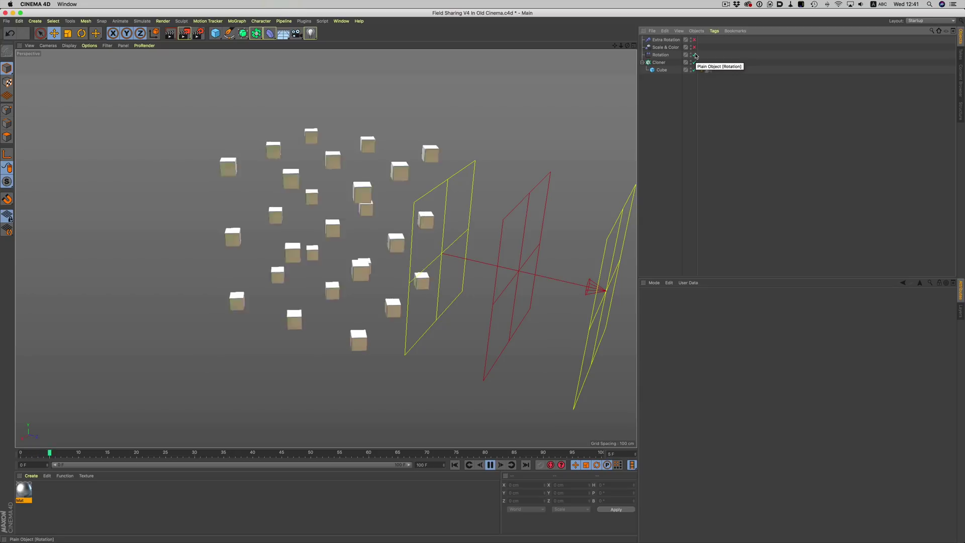
pyautogui.click(694, 48)
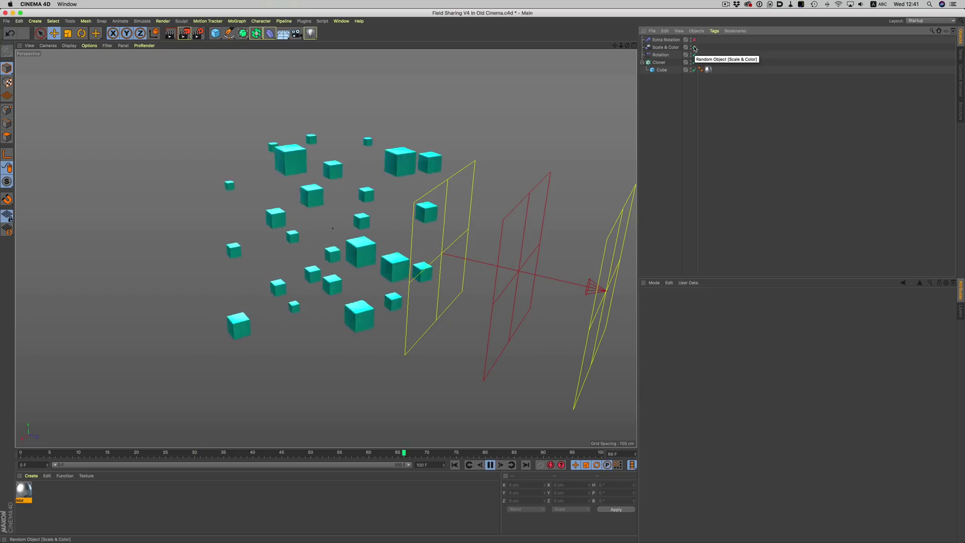
pyautogui.click(695, 40)
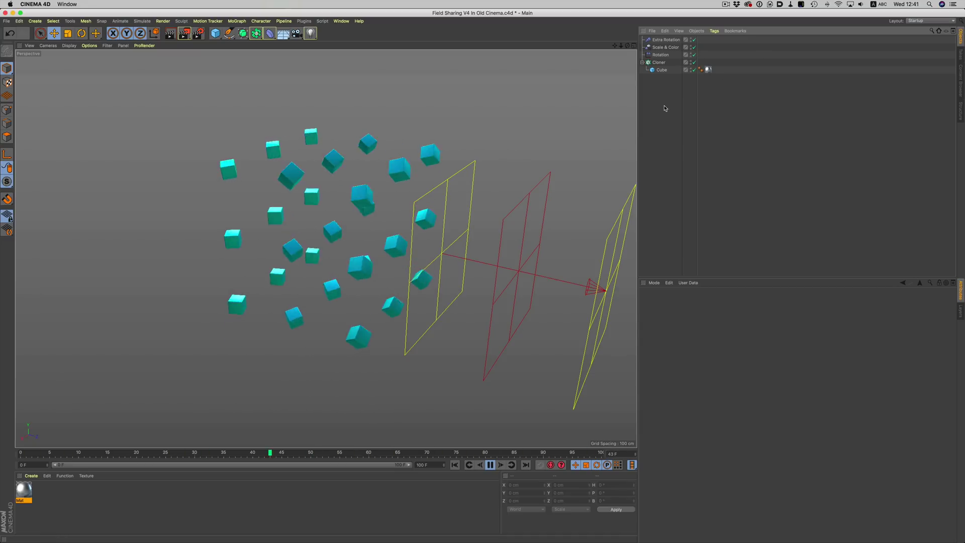
# Step: Drag the Extra Rotation and Rotation linear falloffs along Z back into the cube cloud
pyautogui.click(659, 55)
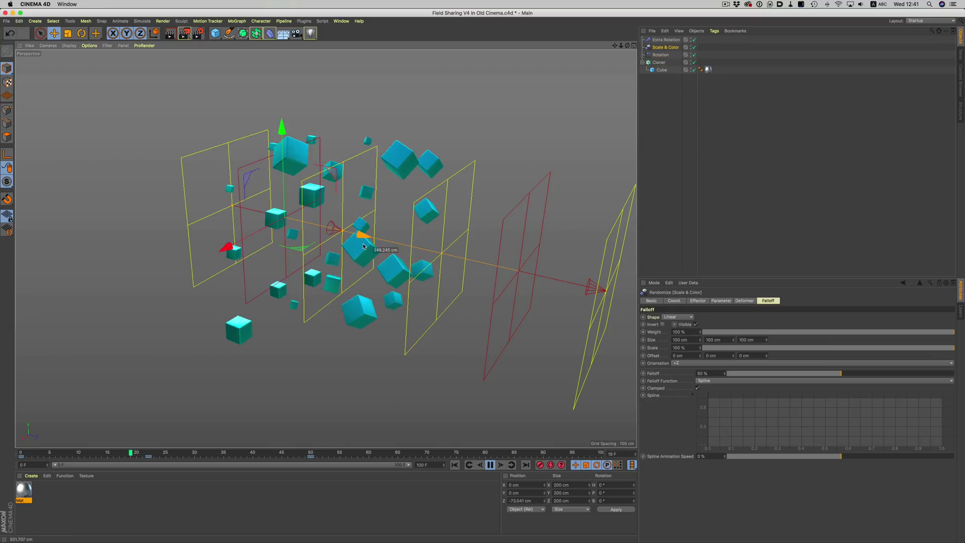
pyautogui.click(662, 40)
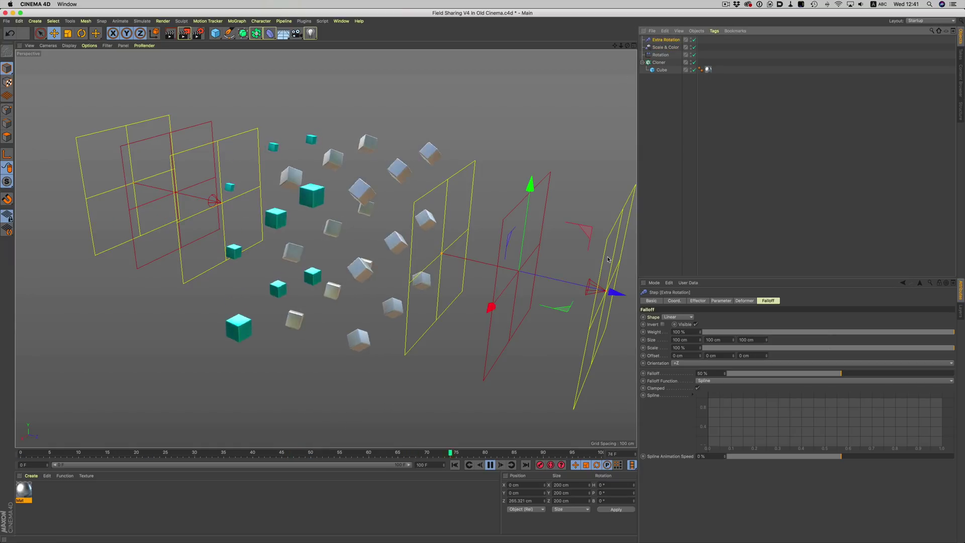
pyautogui.moveTo(616, 294); pyautogui.dragTo(385, 239)
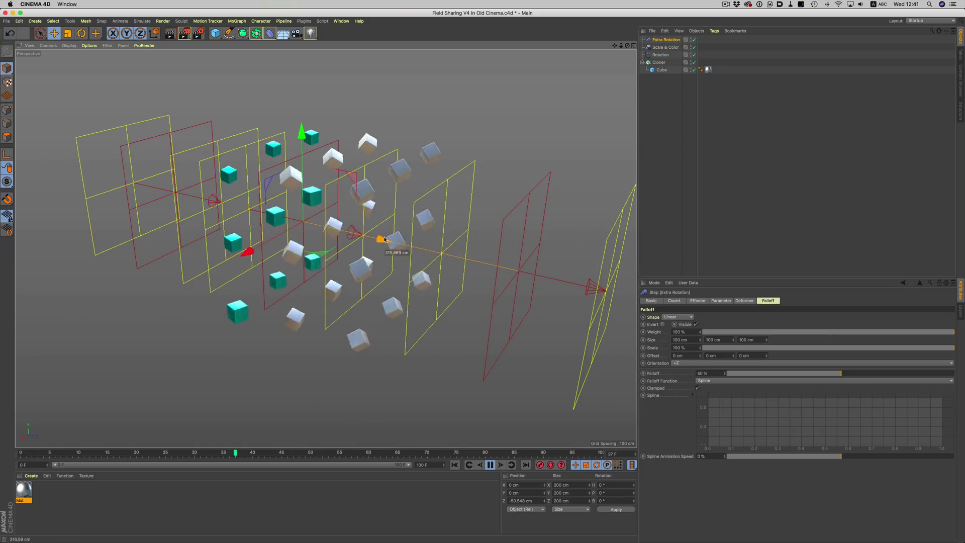
pyautogui.click(663, 55)
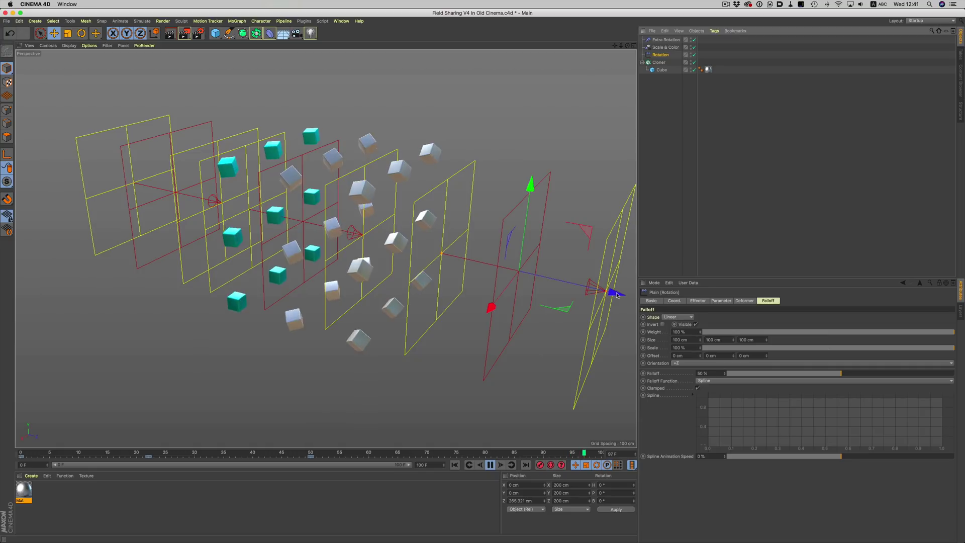
pyautogui.moveTo(617, 295); pyautogui.dragTo(406, 224)
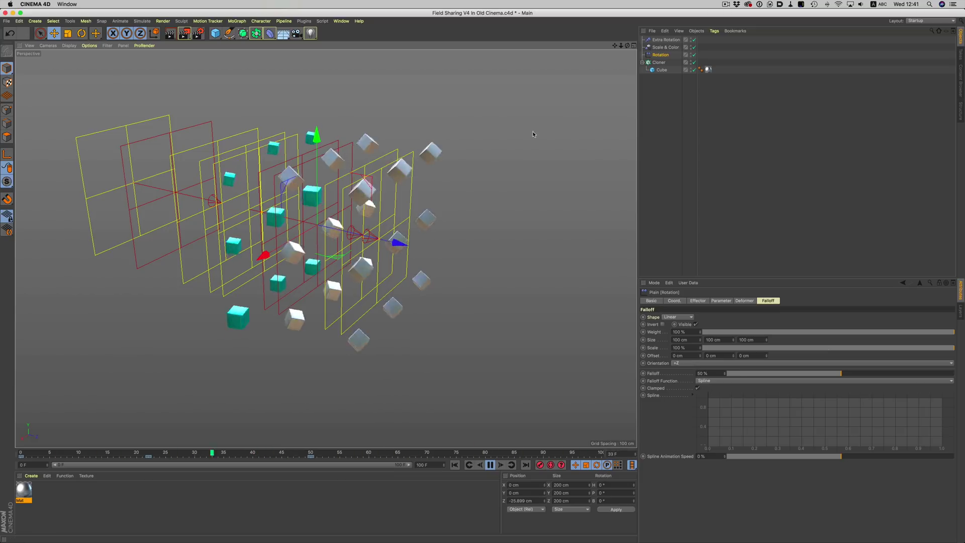
# Step: Switch to the Field Sharing V4 document and inspect the shared Linear Field and effector settings
pyautogui.press('super+Tab')
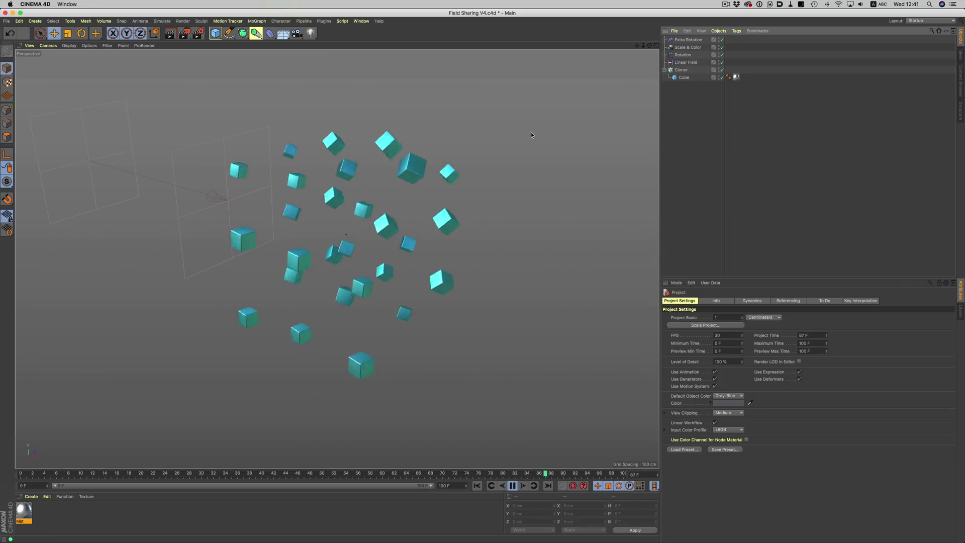
pyautogui.click(687, 63)
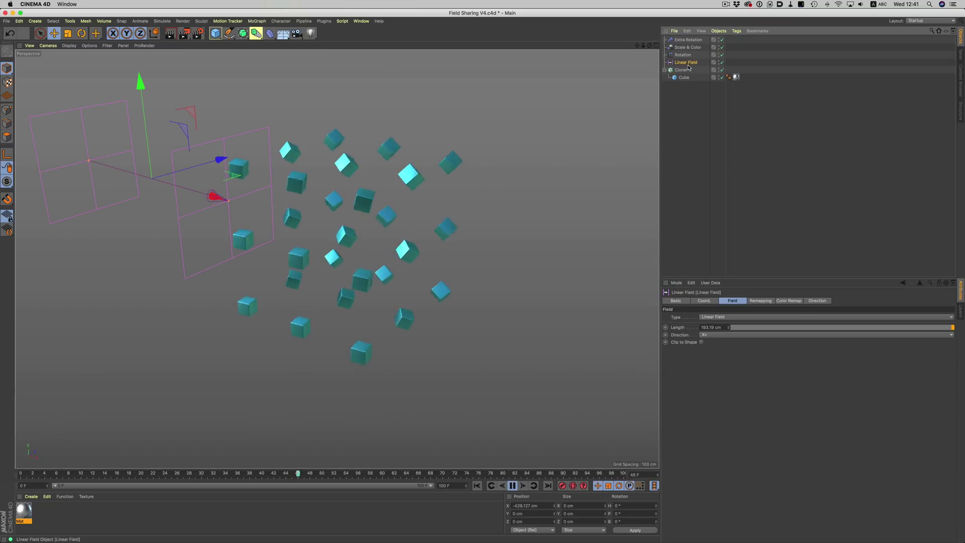
pyautogui.click(683, 55)
pyautogui.click(688, 48)
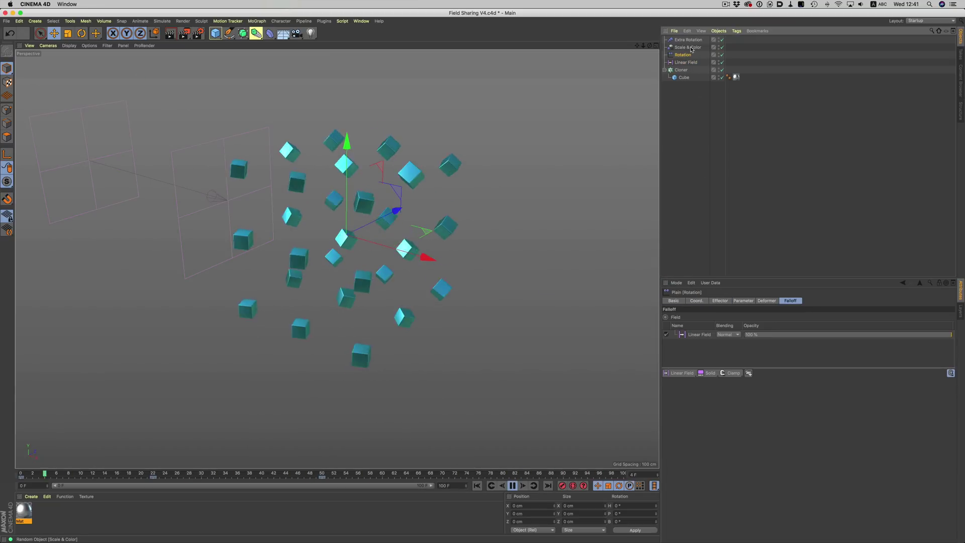
pyautogui.click(272, 158)
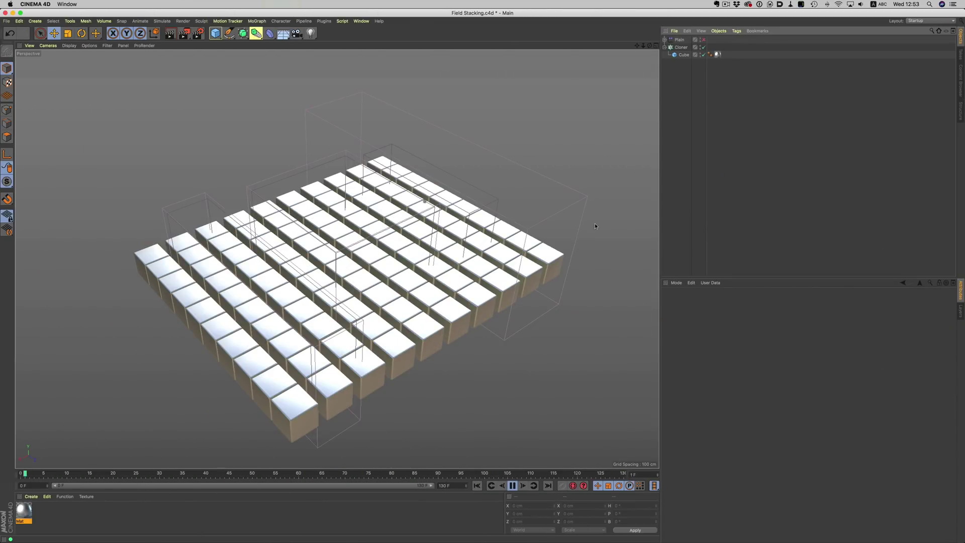
# Step: Enable the Formula Field layer in the Plain effector's falloff list
pyautogui.click(680, 40)
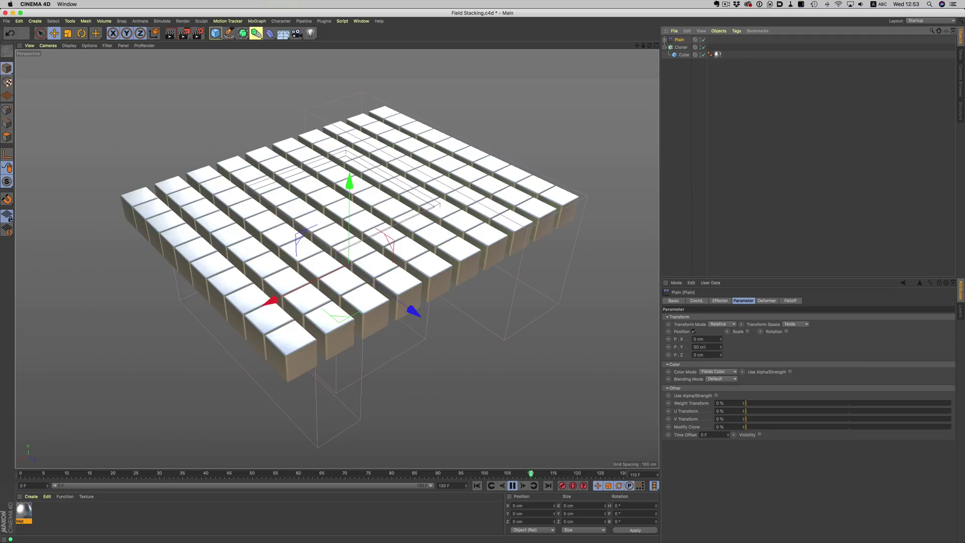
pyautogui.click(791, 302)
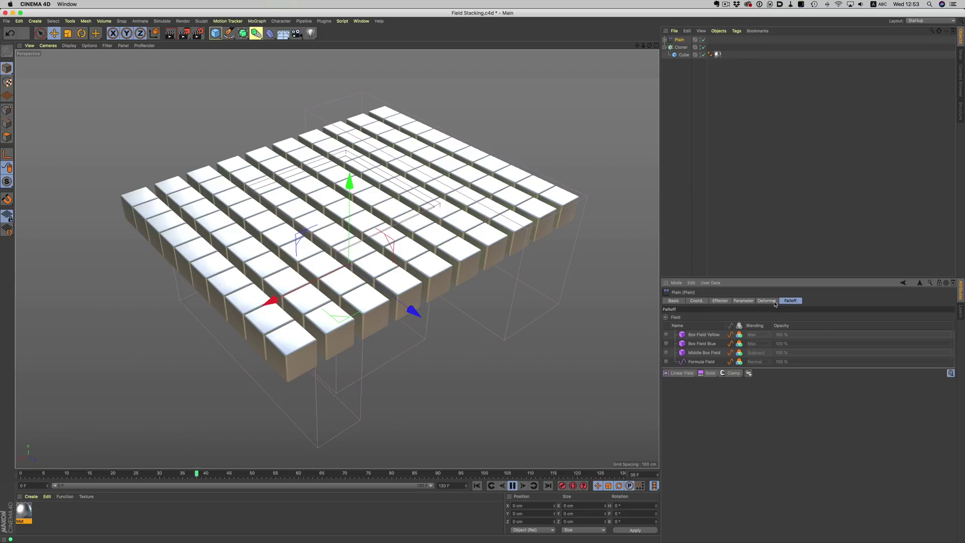
pyautogui.click(666, 362)
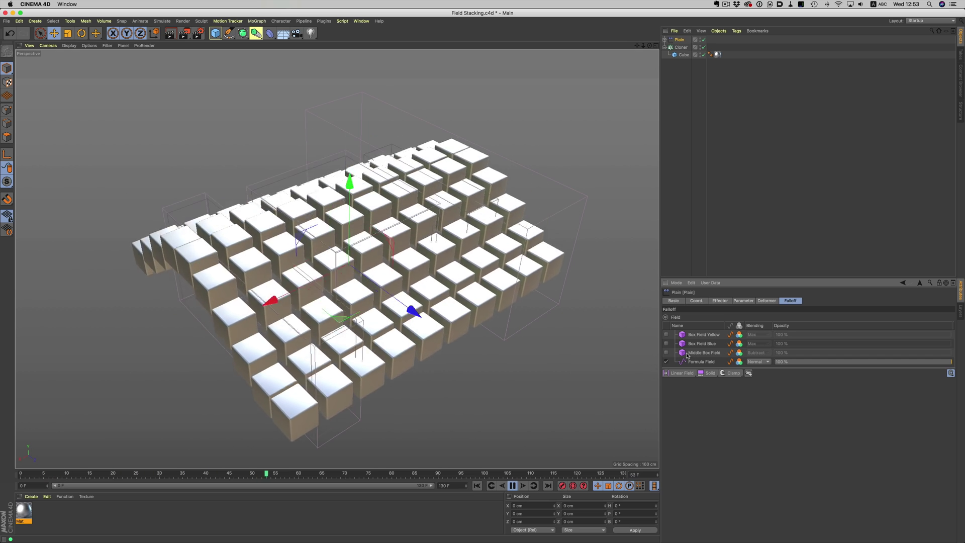
# Step: Enable Middle Box Field with Max blending, Color remap mode and lowered opacity
pyautogui.click(667, 353)
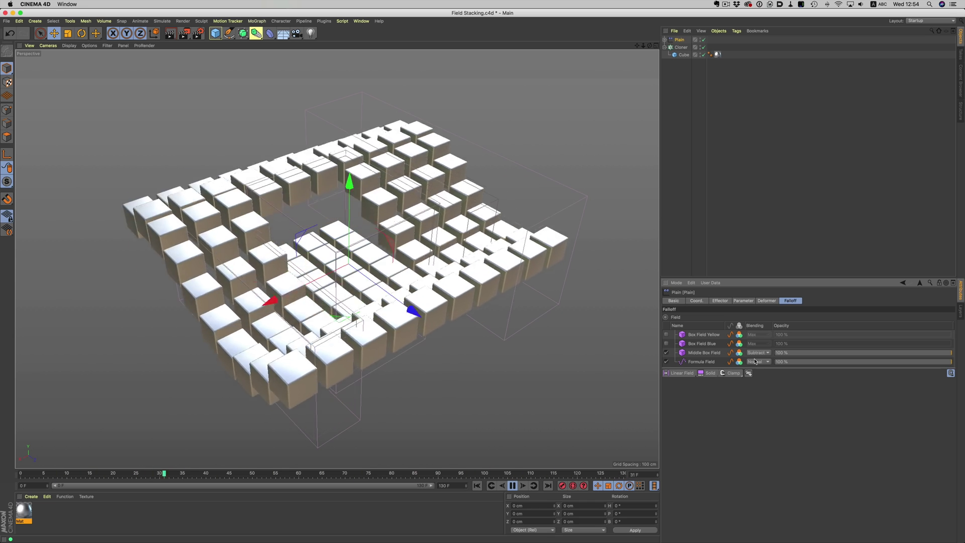
pyautogui.click(760, 353)
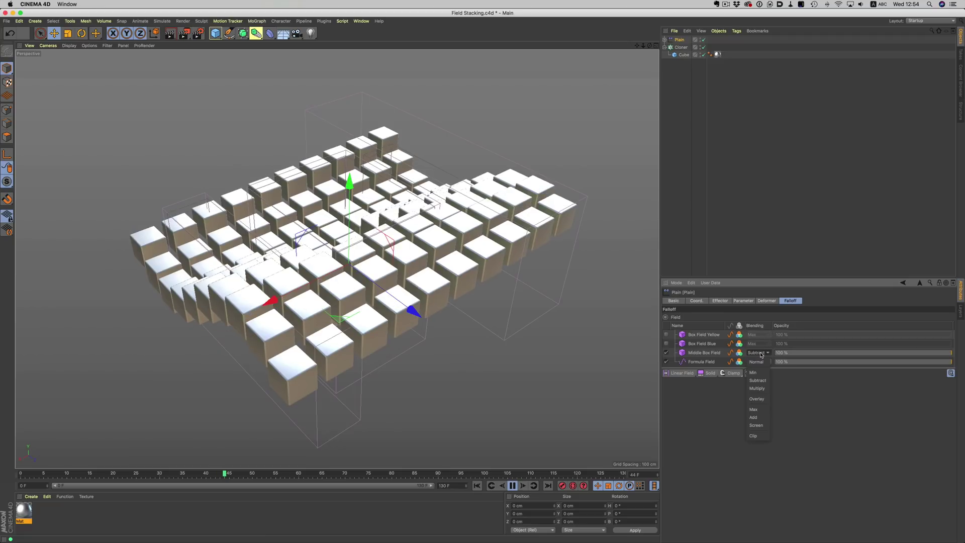
pyautogui.click(762, 410)
pyautogui.click(710, 353)
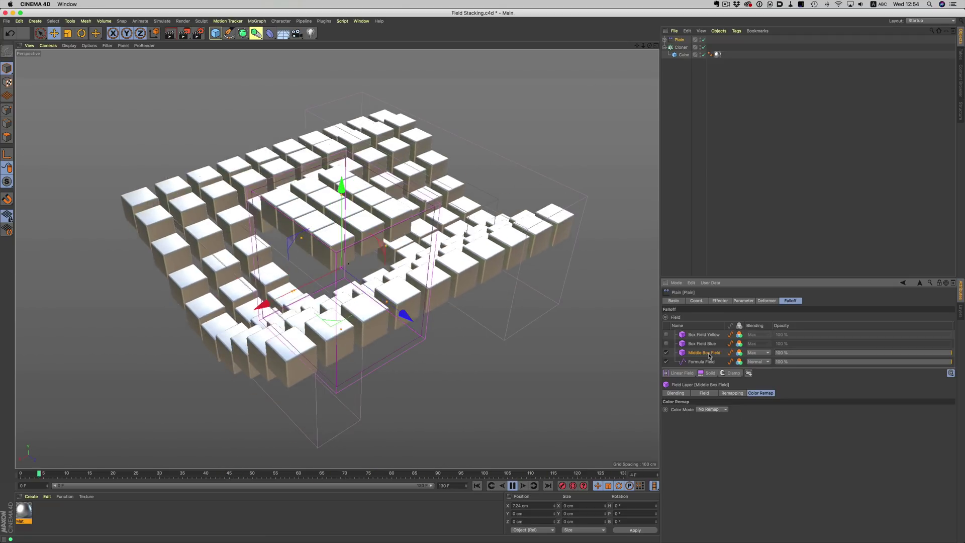
pyautogui.click(712, 409)
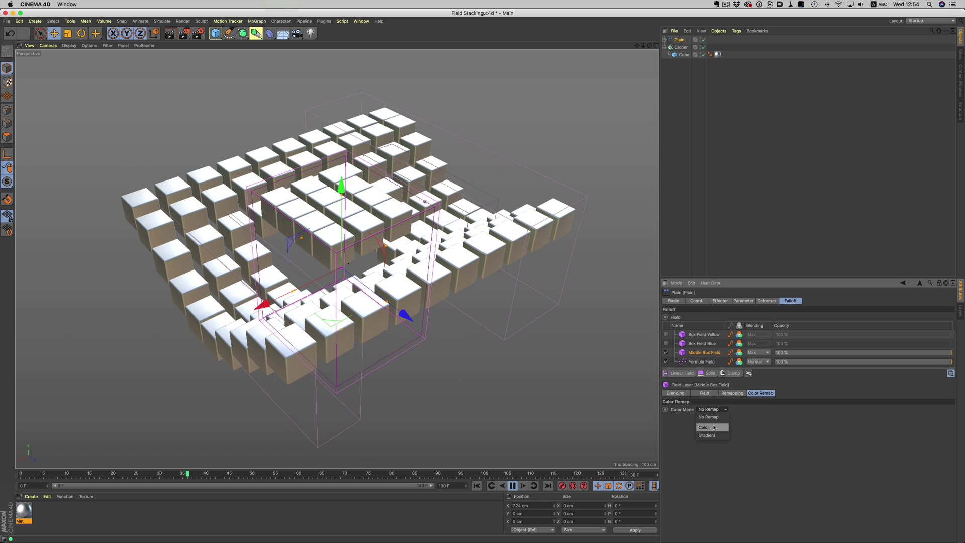
pyautogui.click(714, 427)
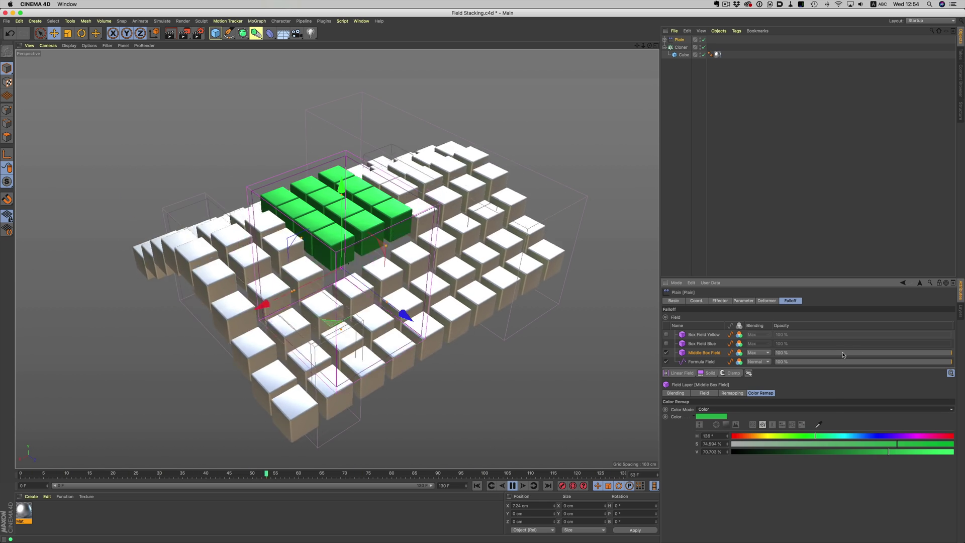
pyautogui.moveTo(889, 354); pyautogui.dragTo(952, 353)
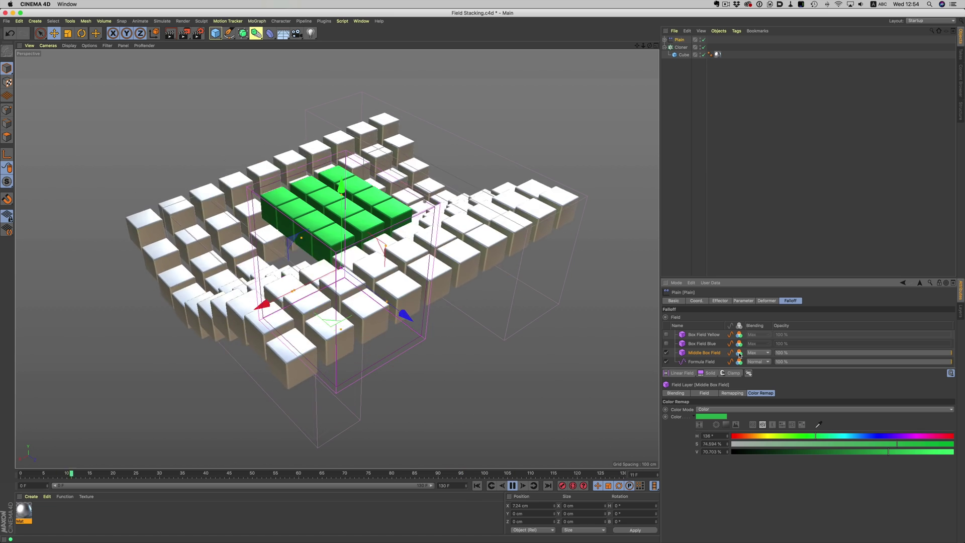
# Step: Enable Box Field Blue at 38.9% and Box Field Yellow at 51.4% opacity, lowering Middle Box Field further
pyautogui.click(666, 344)
pyautogui.click(667, 334)
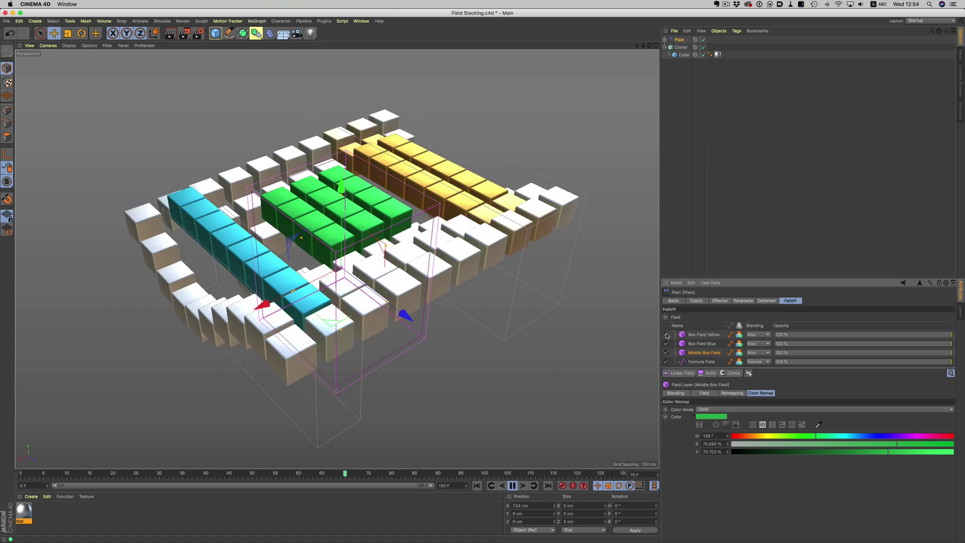
pyautogui.click(840, 344)
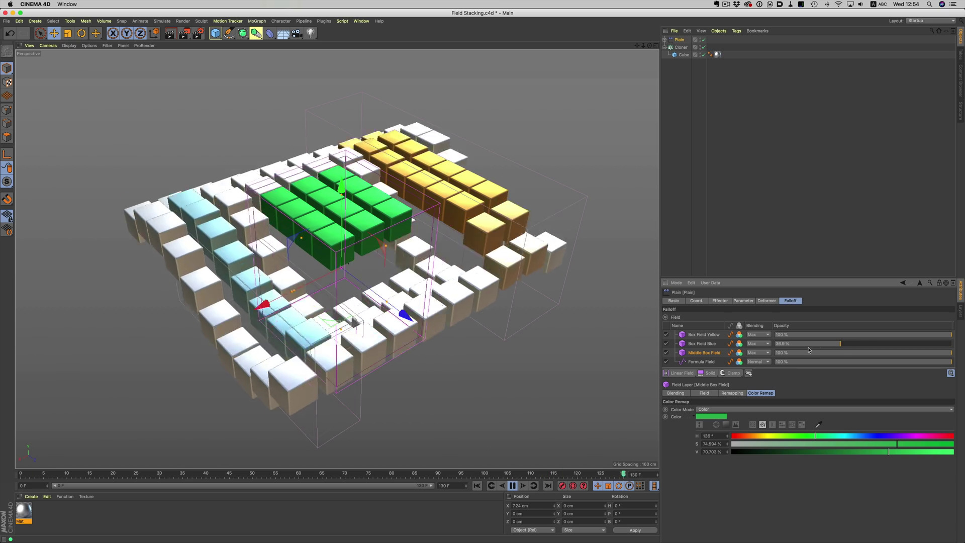
pyautogui.click(863, 335)
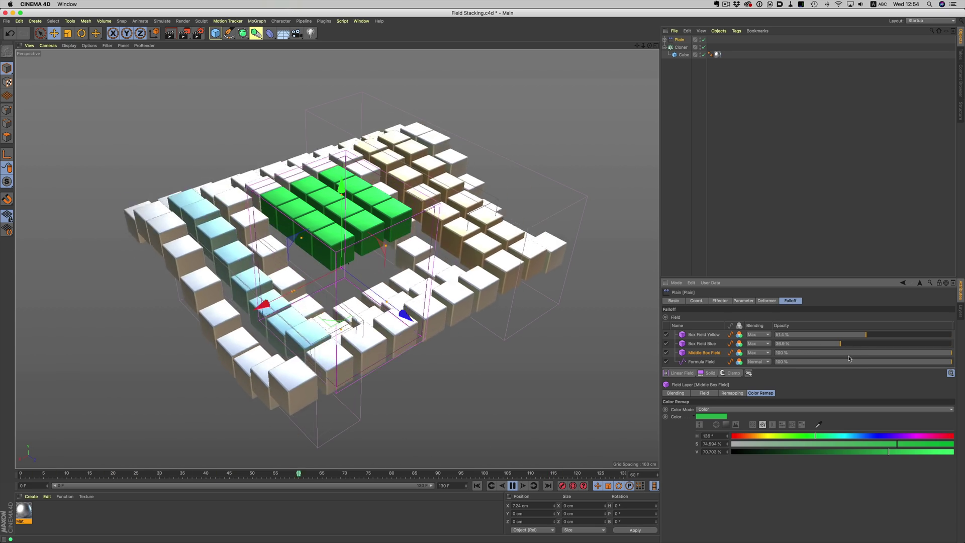
pyautogui.click(854, 353)
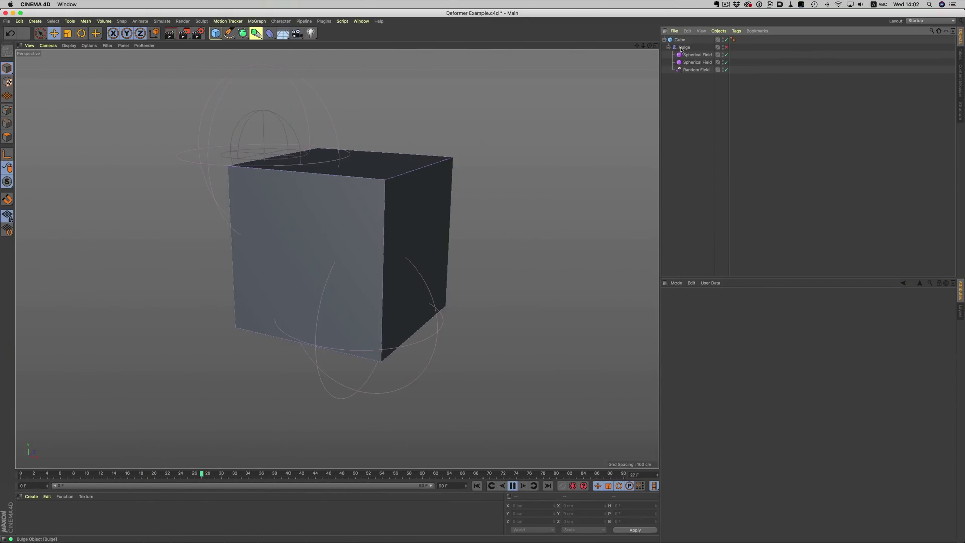
# Step: Enable the Random Field and both Spherical Field layers on the Bulge, moving the second sphere lower
pyautogui.click(684, 47)
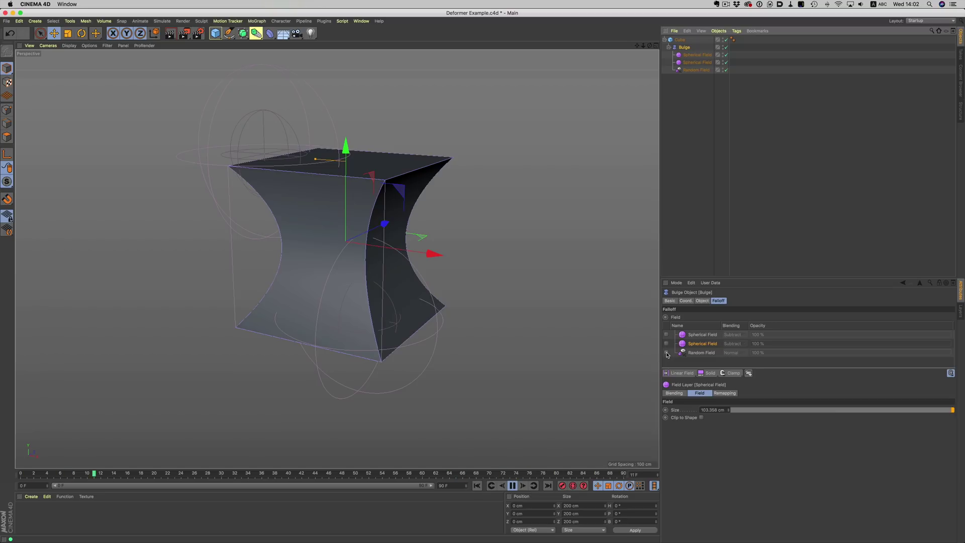
pyautogui.click(666, 353)
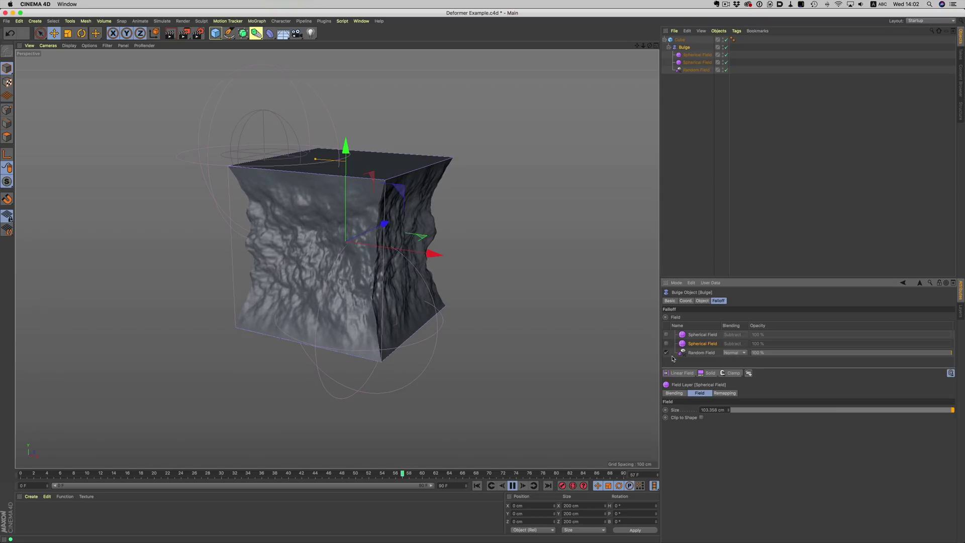
pyautogui.click(698, 353)
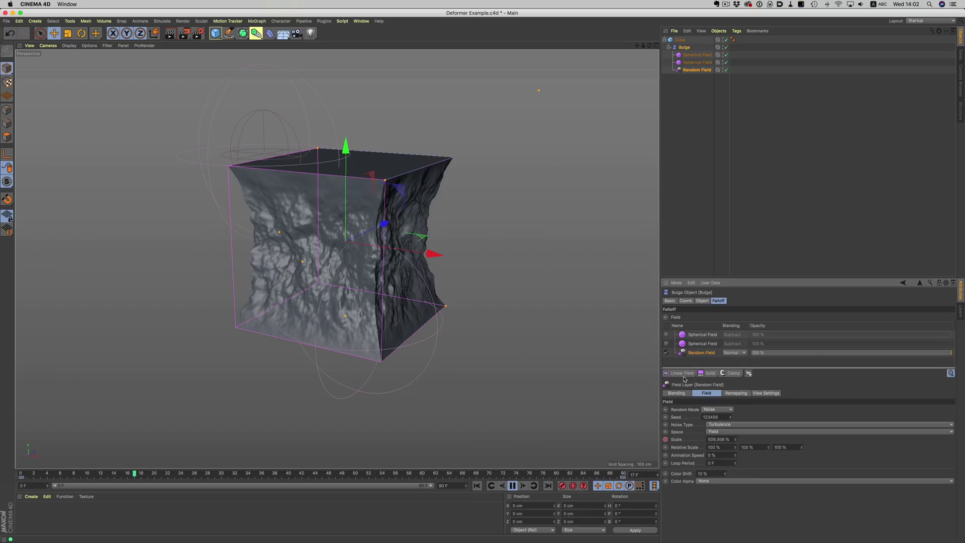
pyautogui.click(666, 344)
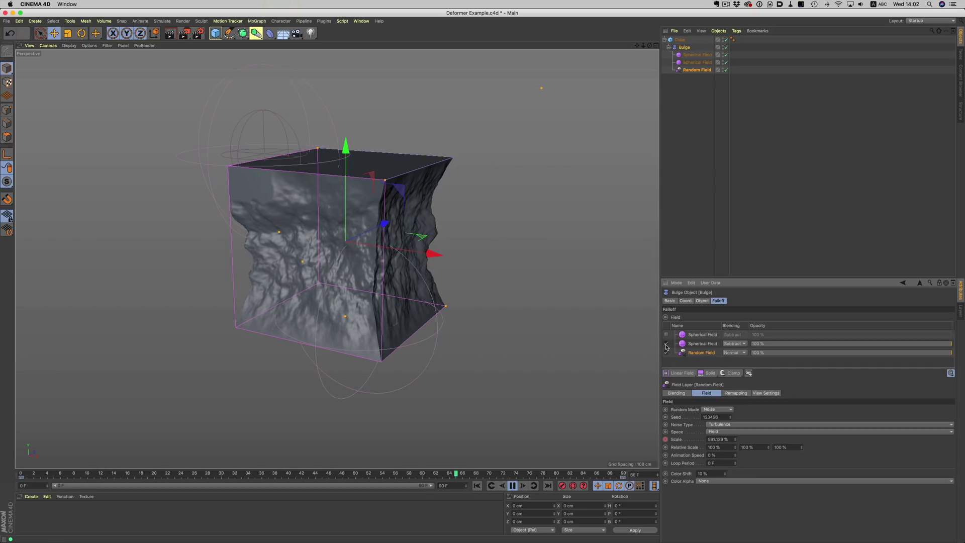
pyautogui.click(666, 336)
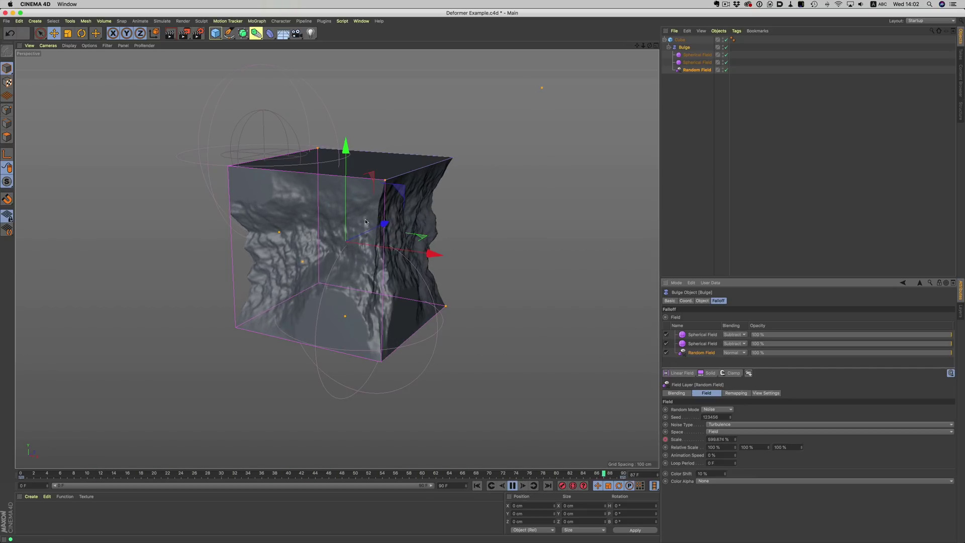
pyautogui.click(706, 345)
pyautogui.moveTo(258, 67); pyautogui.dragTo(260, 109)
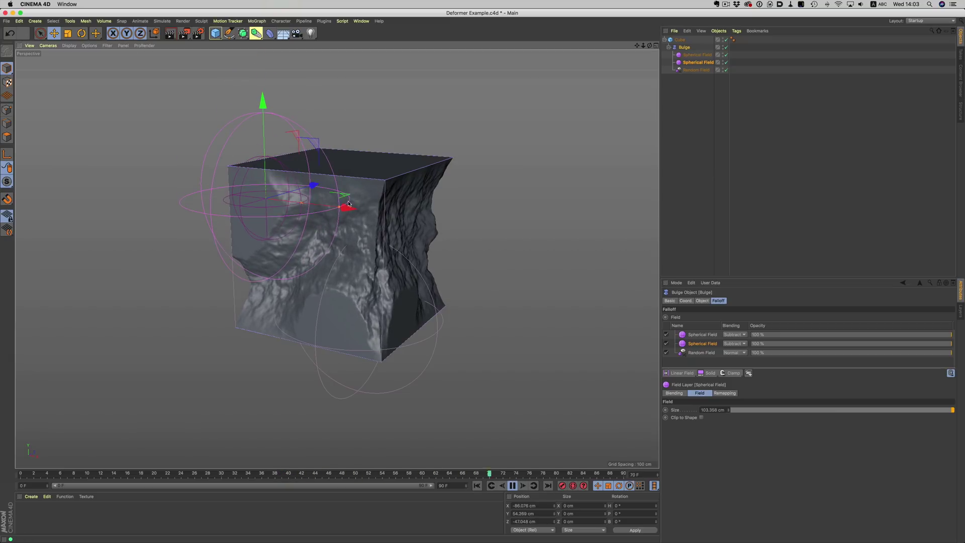
pyautogui.moveTo(359, 212)
pyautogui.mouseDown()
pyautogui.moveTo(405, 220)
pyautogui.moveTo(358, 207)
pyautogui.mouseUp()
pyautogui.click(710, 336)
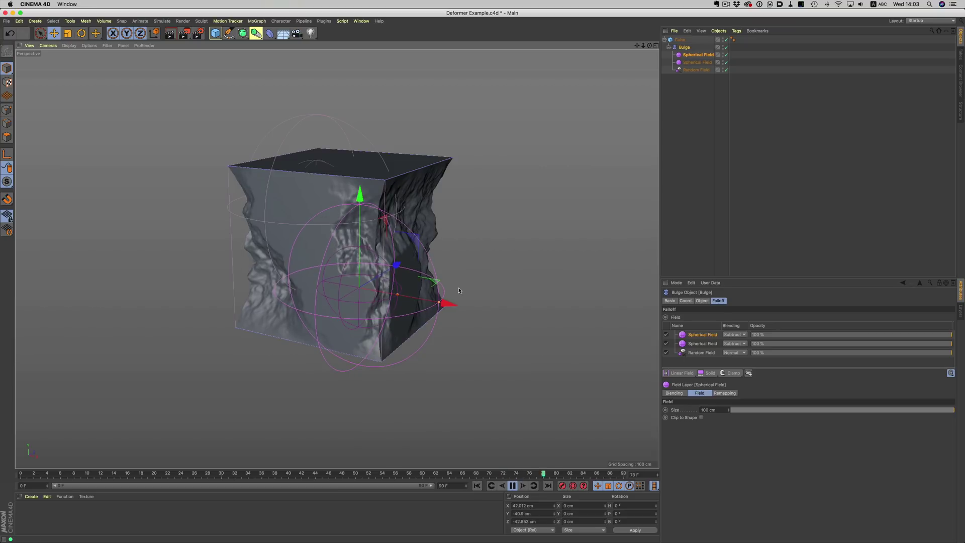
# Step: Set the Random Field's noise type to Perlin
pyautogui.click(690, 354)
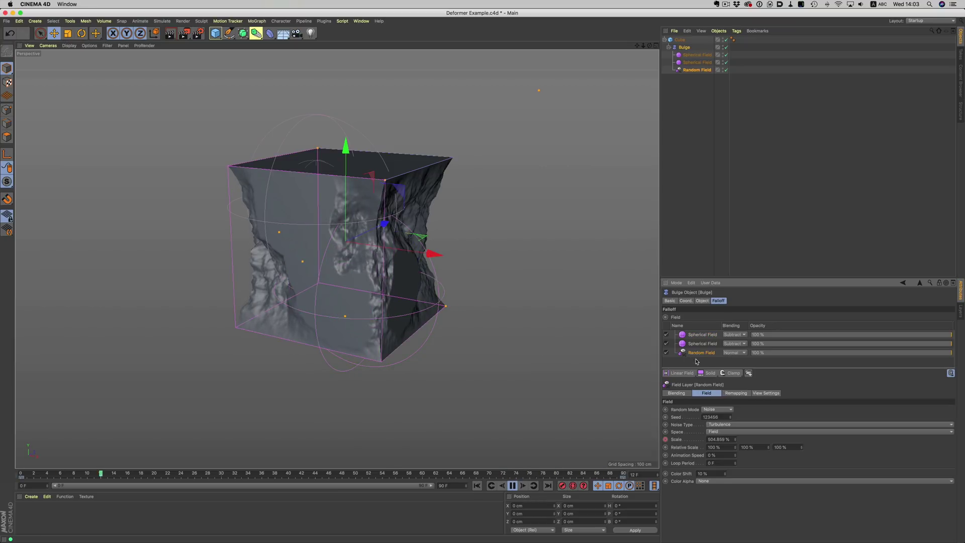
pyautogui.click(743, 425)
pyautogui.click(740, 296)
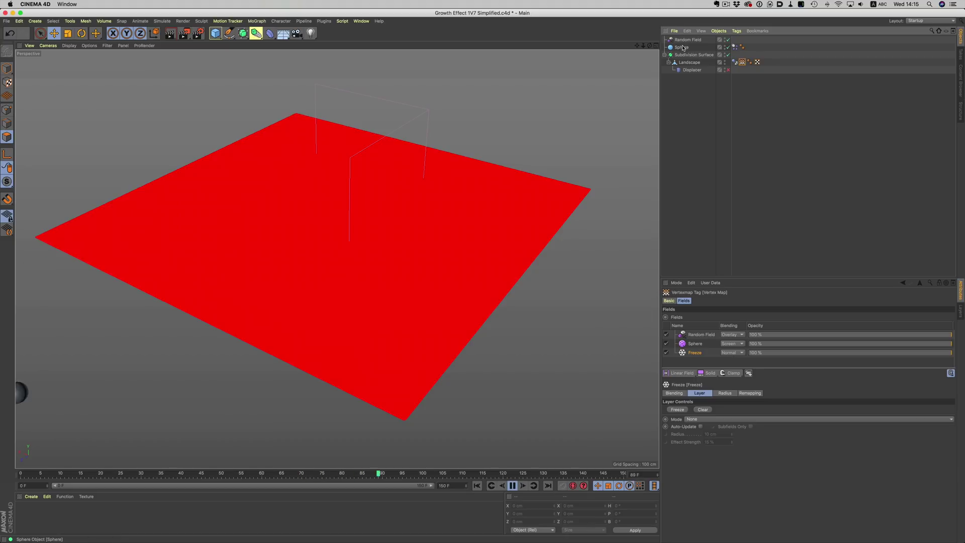
# Step: Set the vertex map's Freeze layer mode to Grow
pyautogui.moveTo(682, 48); pyautogui.dragTo(695, 344)
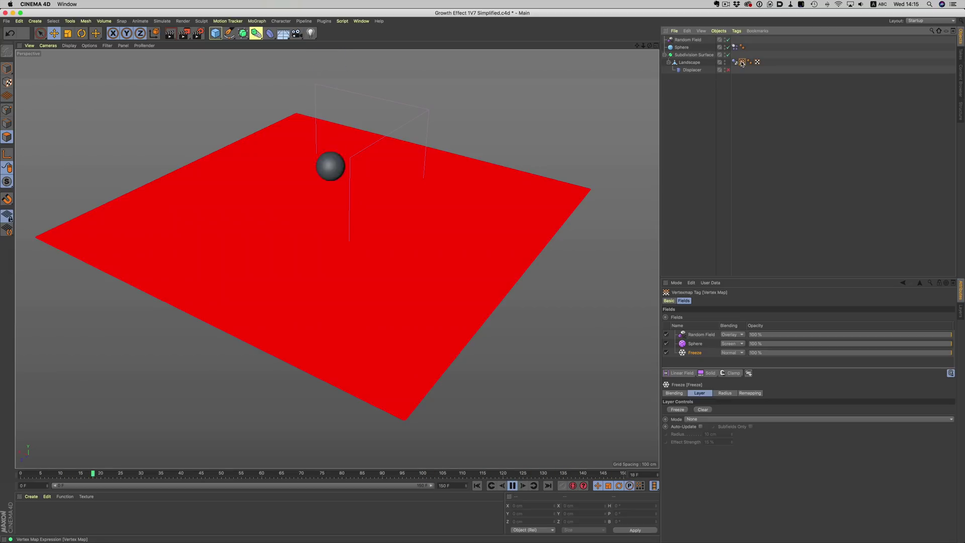
pyautogui.click(694, 419)
pyautogui.click(703, 457)
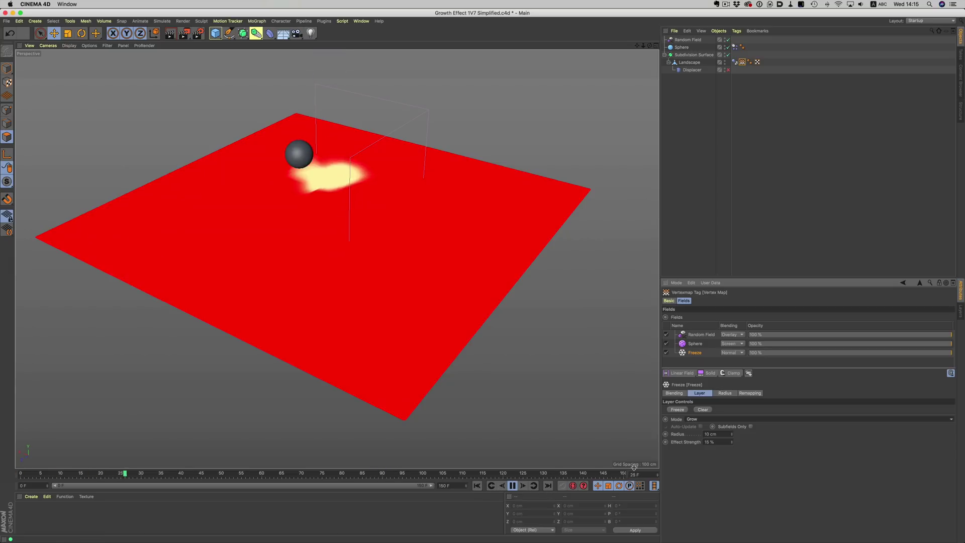
# Step: Try a 5 cm Freeze radius, replay the animation, then return it to 10 cm
pyautogui.click(711, 434)
pyautogui.write('5')
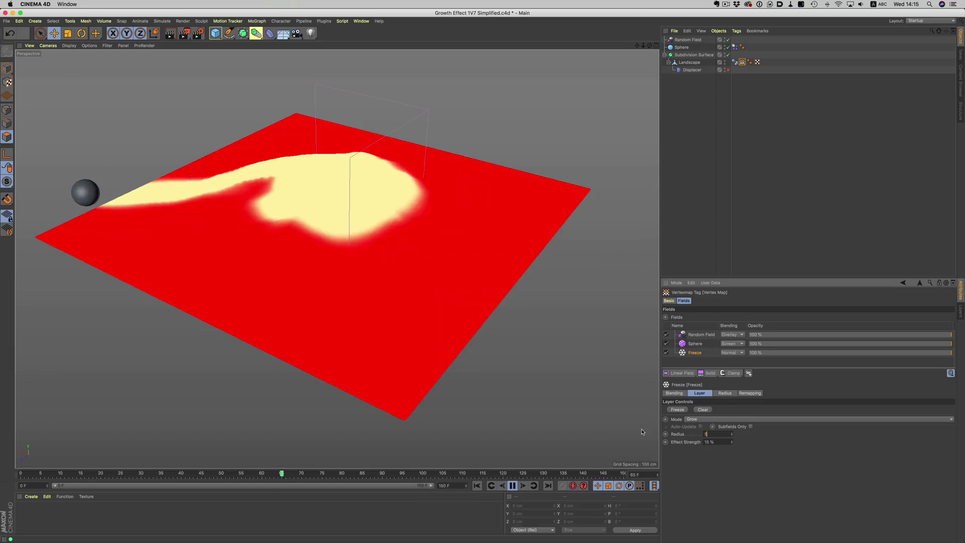
pyautogui.press('Return')
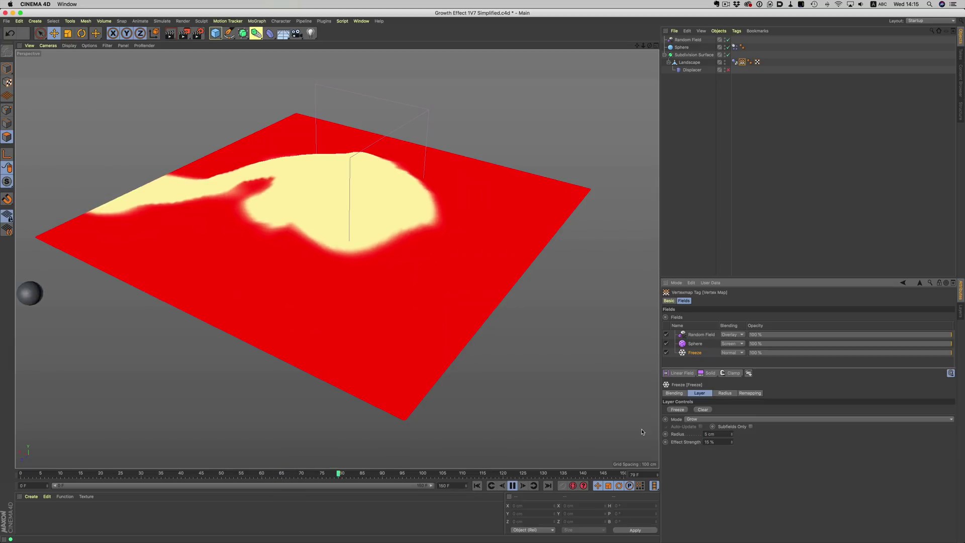
pyautogui.click(477, 486)
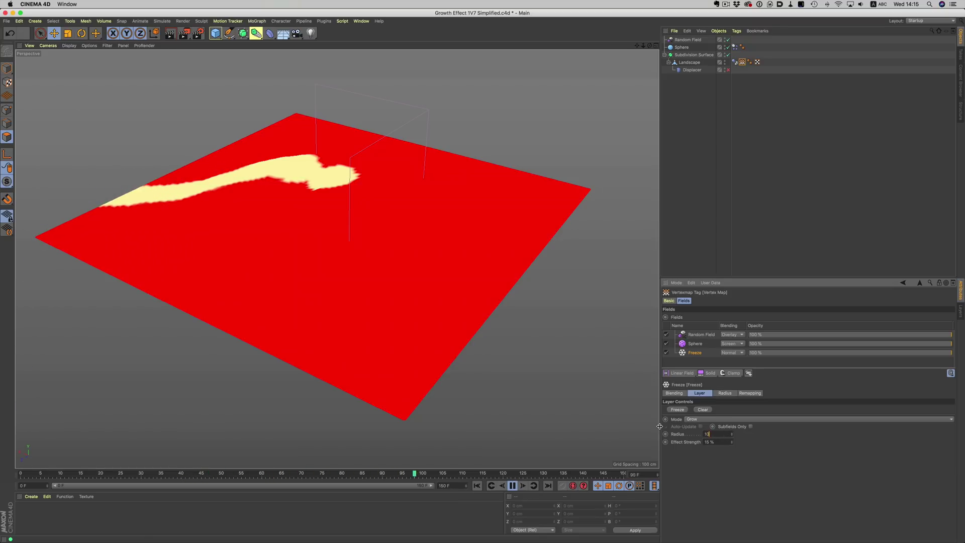
pyautogui.press('Return')
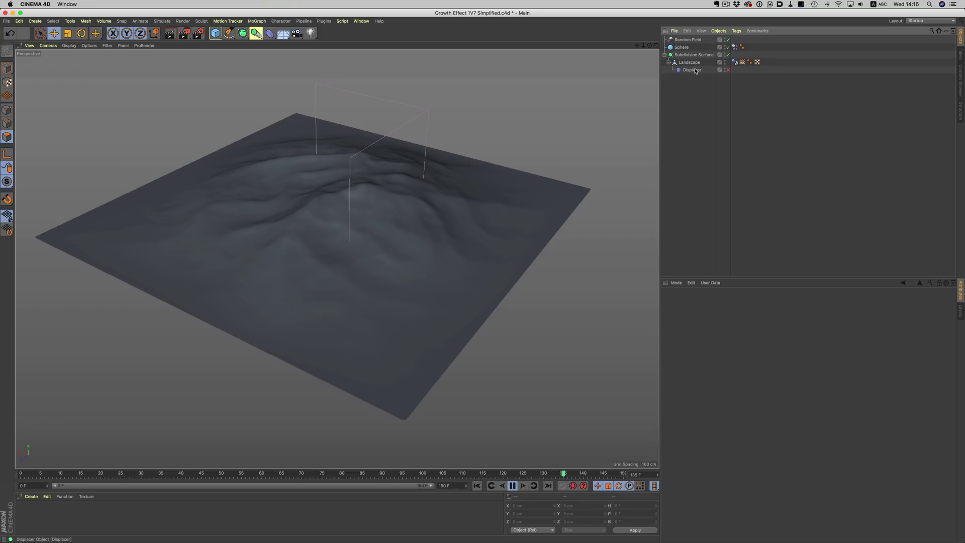
# Step: Show the Displacer's Vertex Map falloff and replay the timeline to watch the terrain grow
pyautogui.click(695, 71)
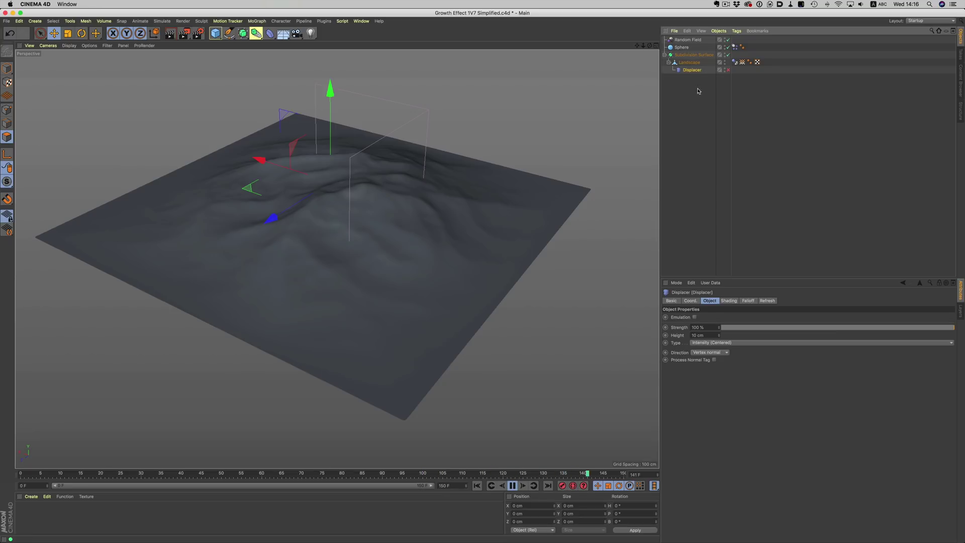
pyautogui.click(748, 300)
pyautogui.moveTo(743, 63); pyautogui.dragTo(738, 145)
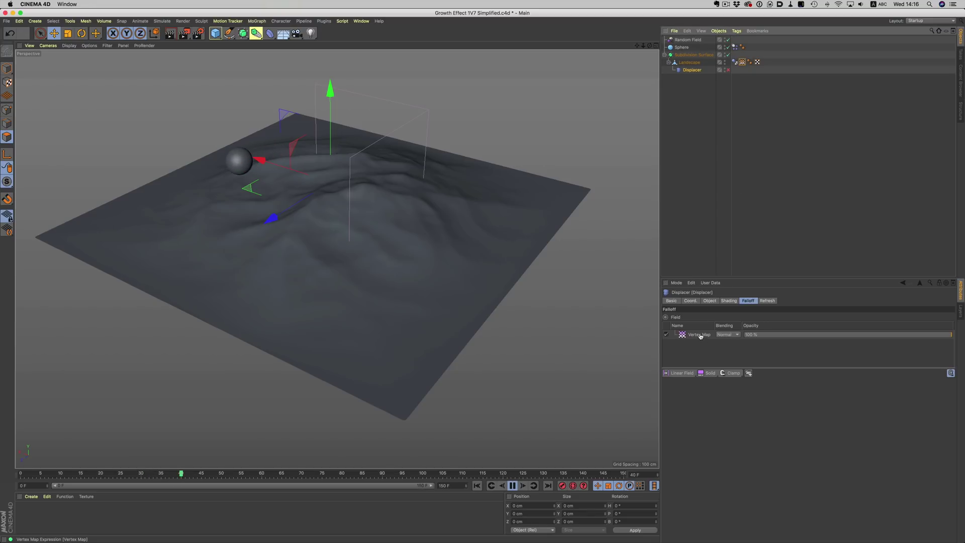
pyautogui.press('F8')
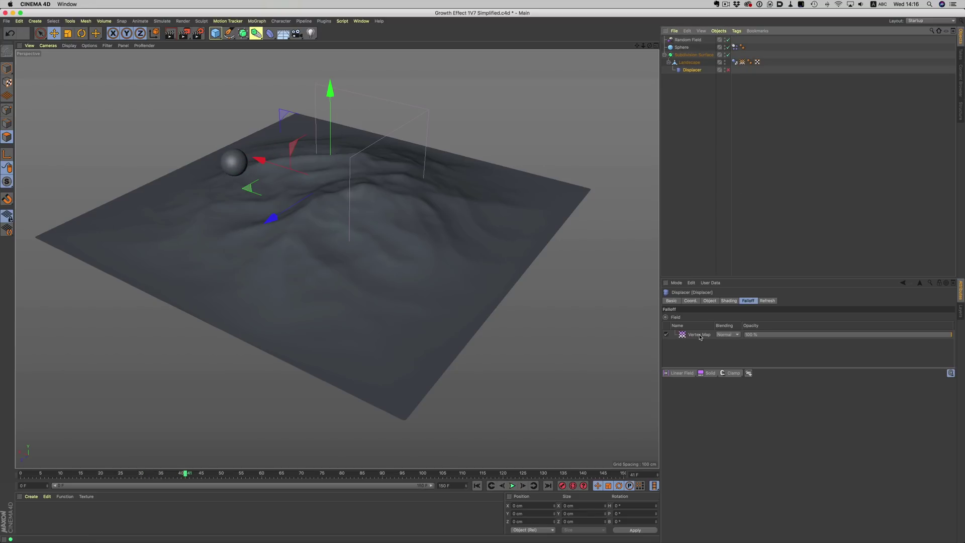
pyautogui.click(512, 486)
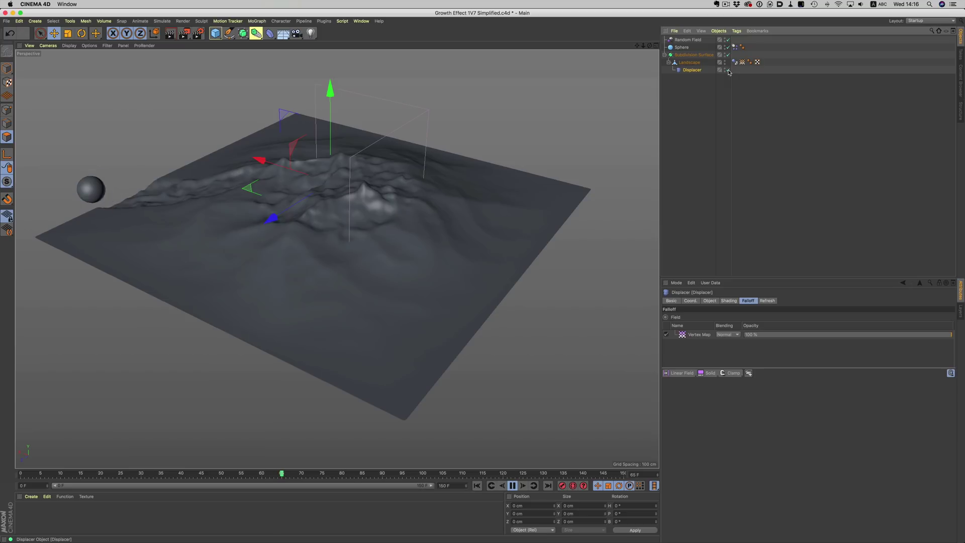
pyautogui.click(491, 487)
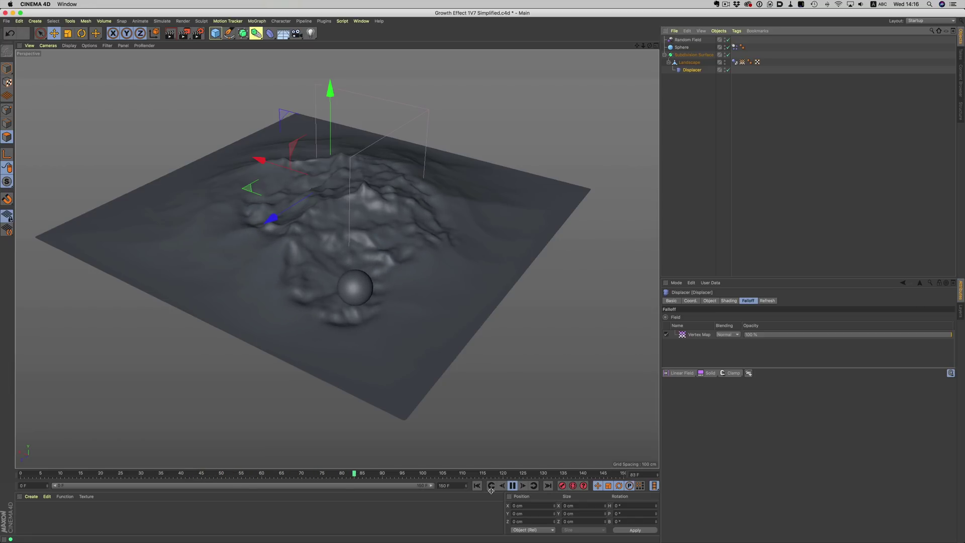
pyautogui.click(685, 200)
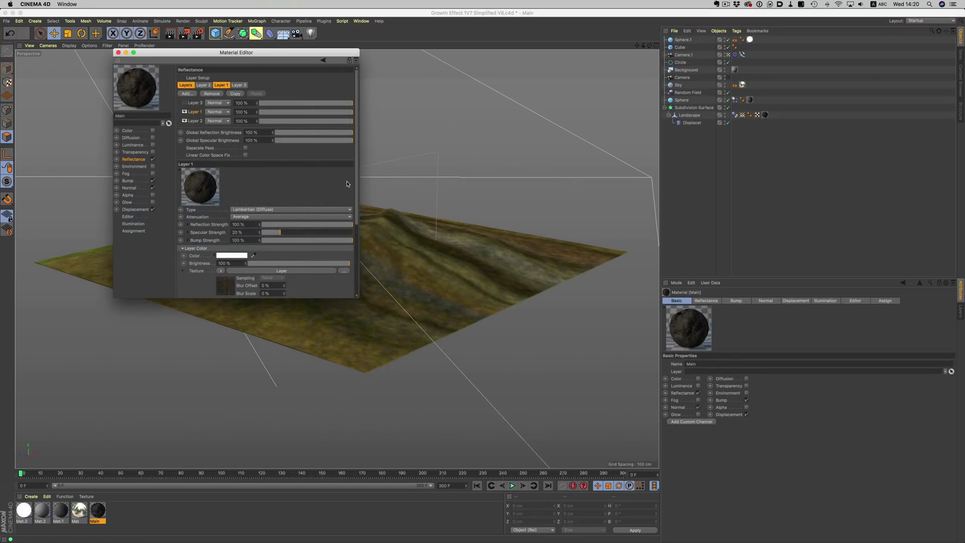
# Step: Scroll down through the Main material's Reflectance layers in the Material Editor
pyautogui.scroll(-5, 356, 184)
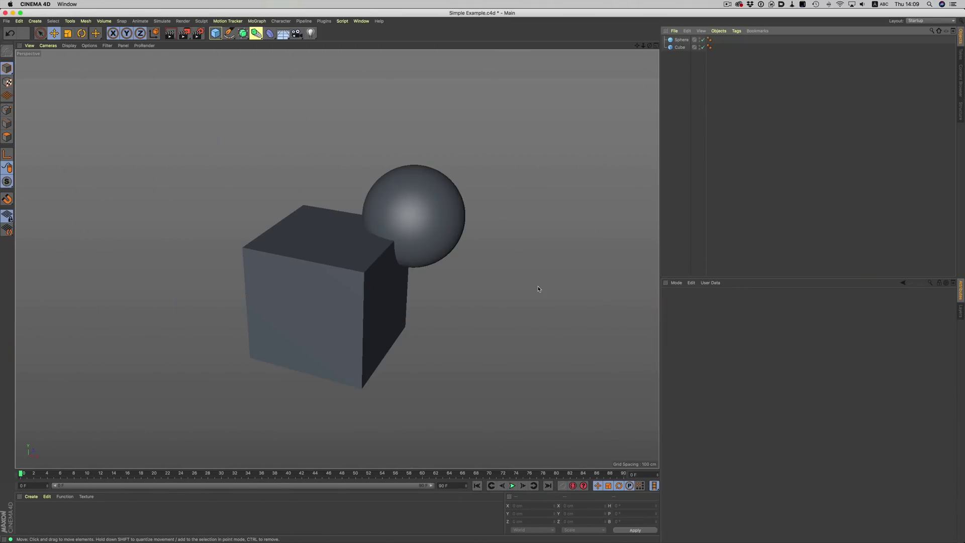
# Step: Tear off the Volume menu as a floating palette near the viewport
pyautogui.click(428, 217)
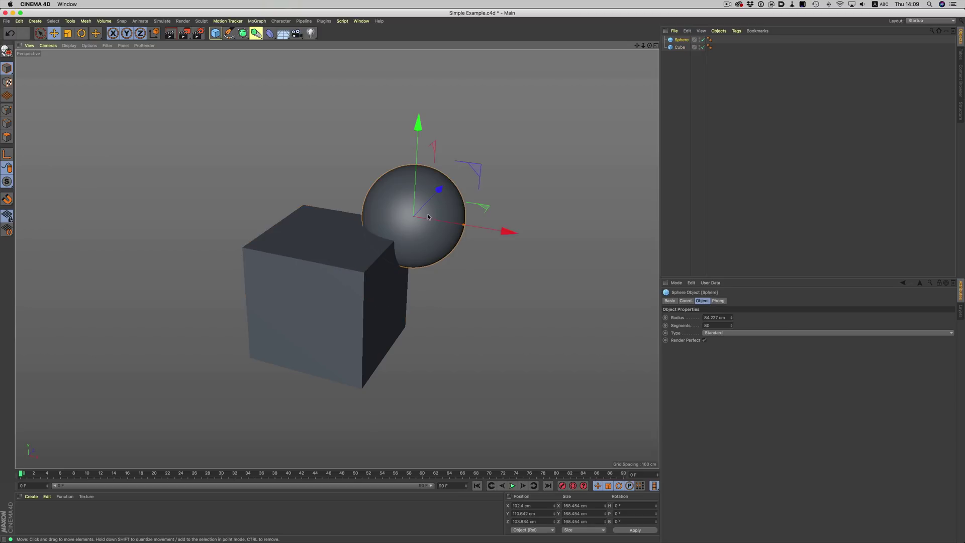
pyautogui.click(509, 317)
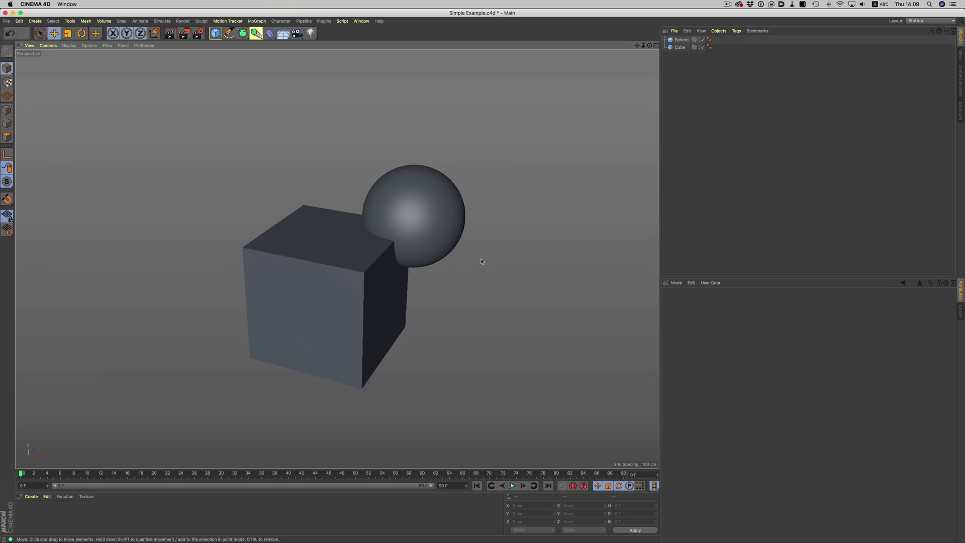
pyautogui.click(104, 21)
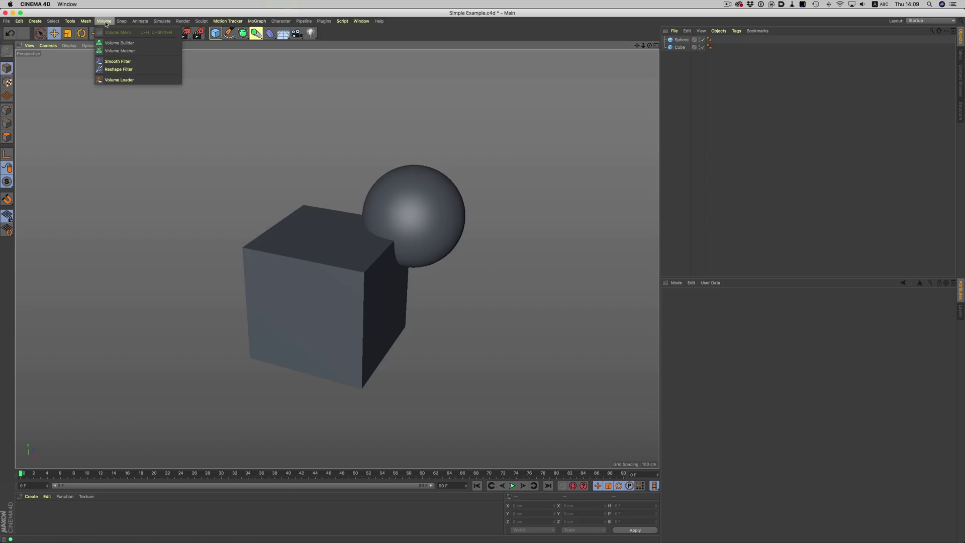
pyautogui.click(107, 28)
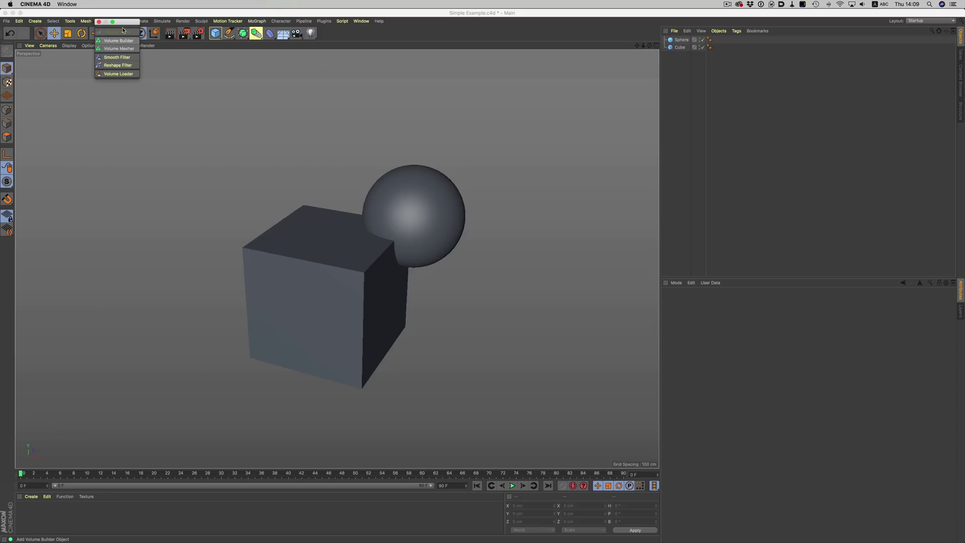
pyautogui.moveTo(123, 30); pyautogui.dragTo(227, 99)
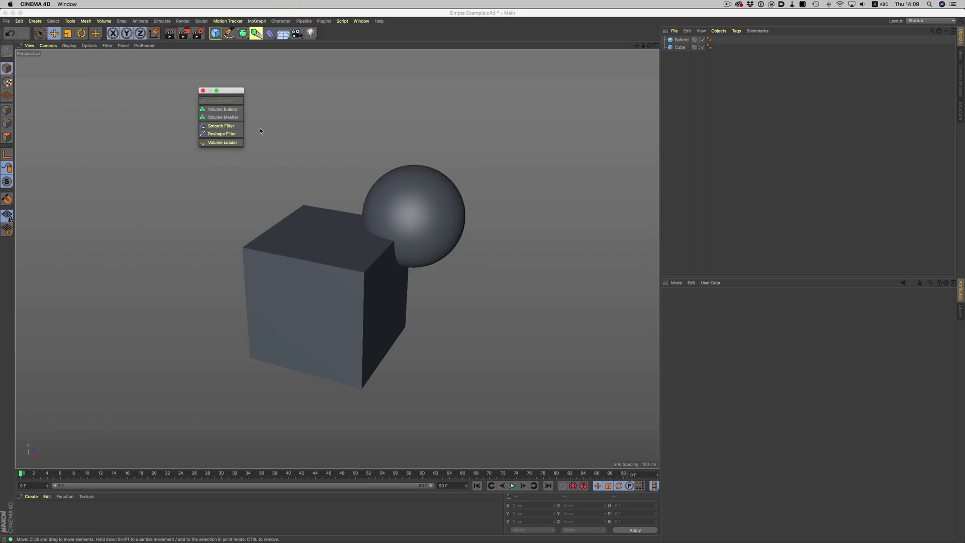
# Step: Add a Volume Builder holding the Sphere and Cube, wrapped inside a Volume Mesher
pyautogui.click(223, 109)
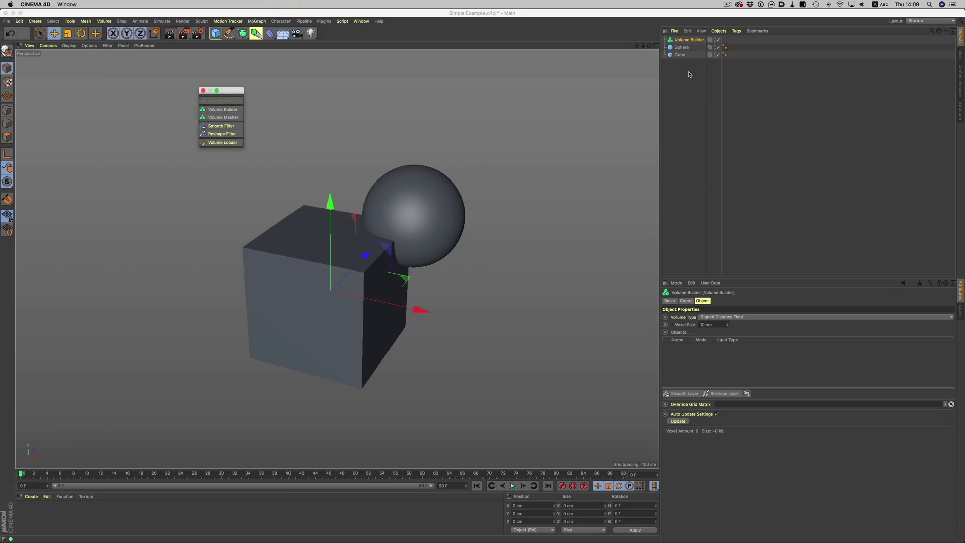
pyautogui.moveTo(688, 75); pyautogui.dragTo(683, 40)
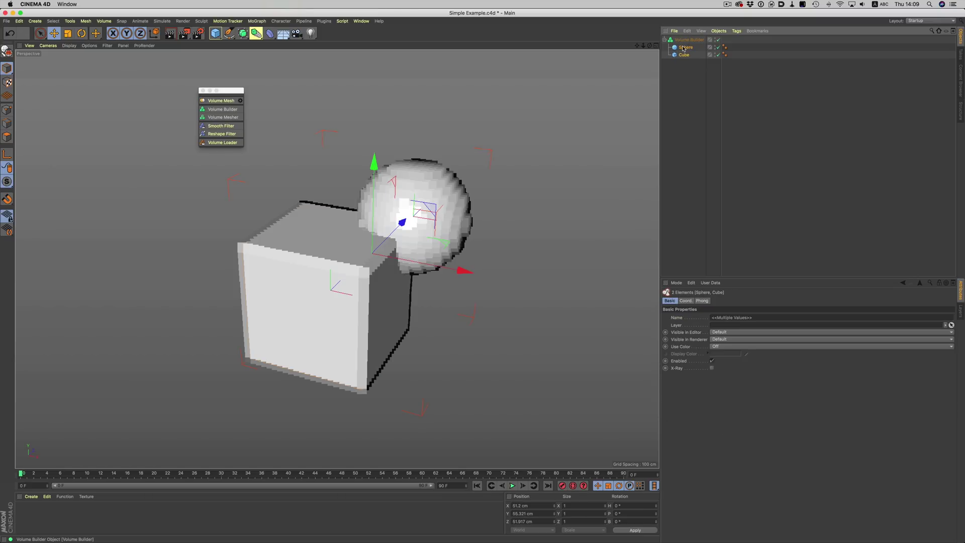
pyautogui.click(686, 83)
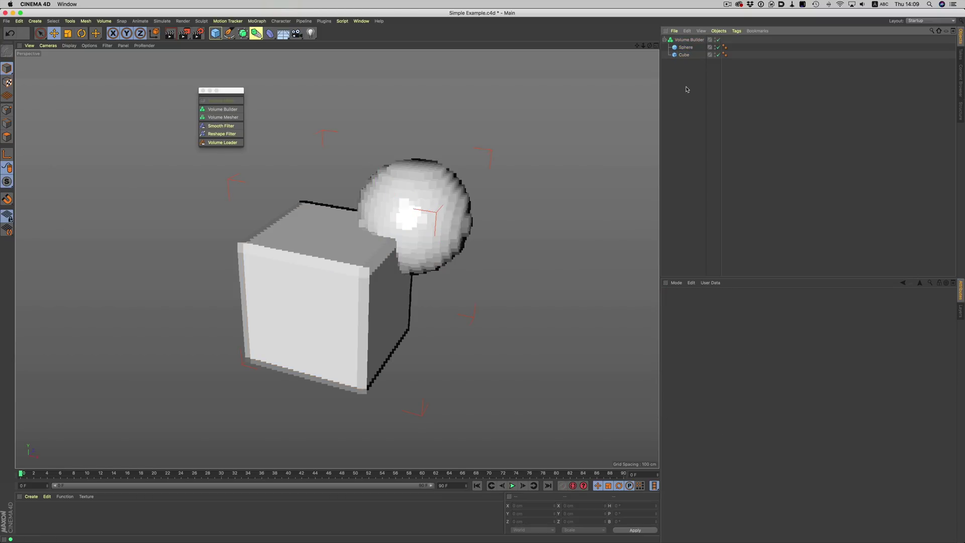
pyautogui.click(689, 40)
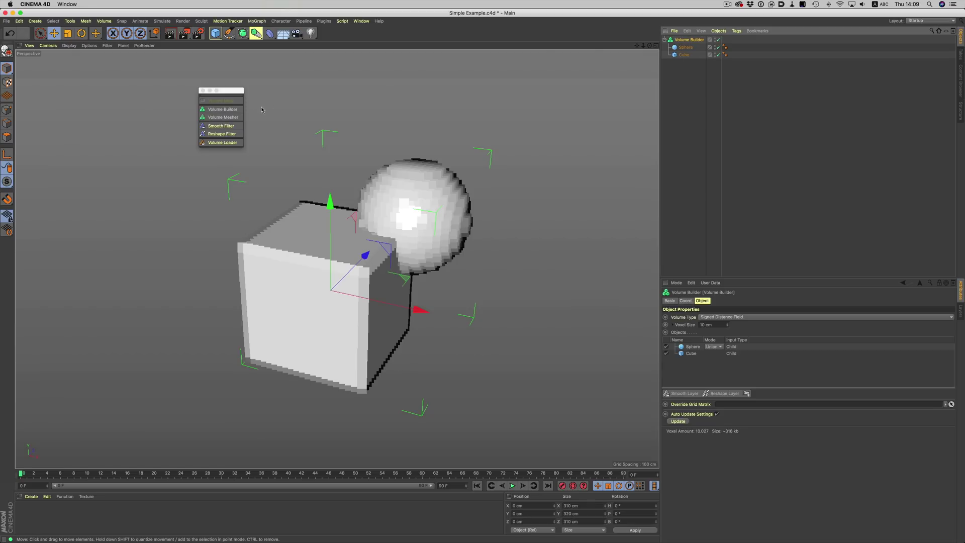
pyautogui.click(232, 117)
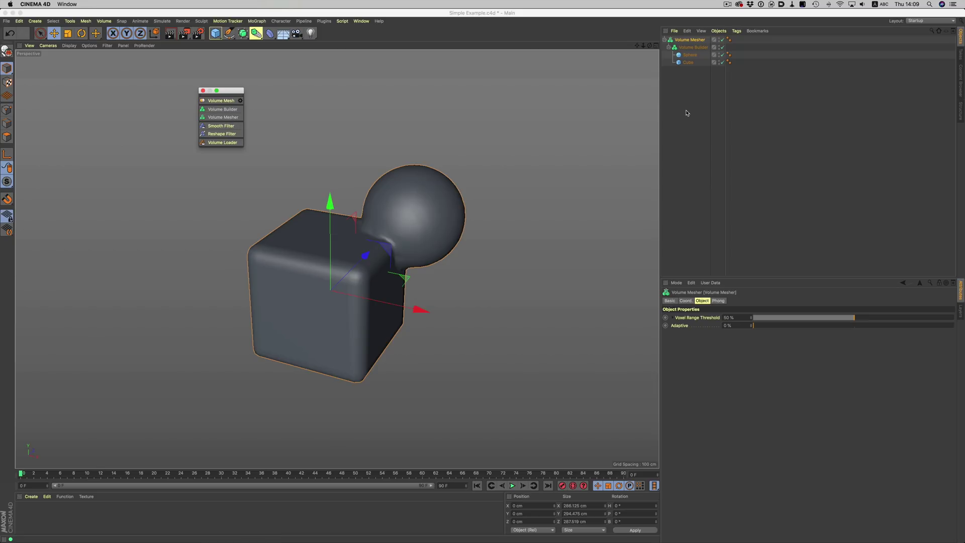
# Step: Switch the Sphere to Subtract mode in the Volume Builder, carving it out of the cube
pyautogui.click(694, 47)
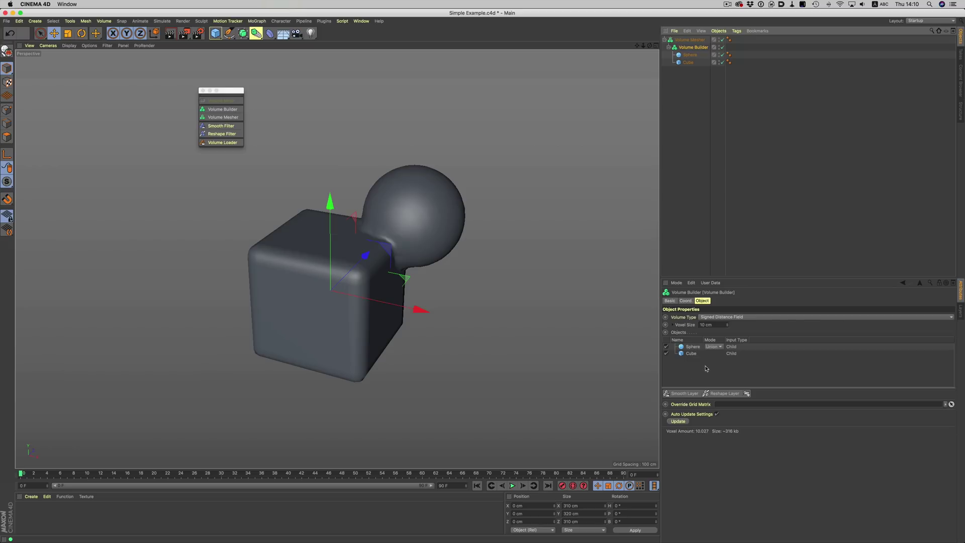
pyautogui.click(714, 347)
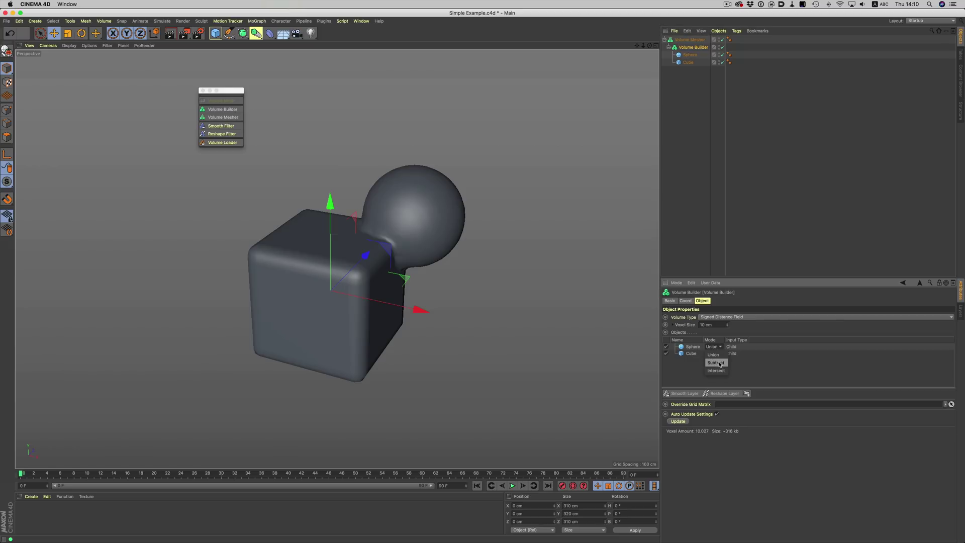
pyautogui.click(719, 363)
pyautogui.keyDown('alt'); pyautogui.moveTo(648, 340); pyautogui.dragTo(604, 347); pyautogui.keyUp('alt')
# Step: Return the Sphere to Union mode and resize it to an 84.227 cm radius
pyautogui.click(716, 347)
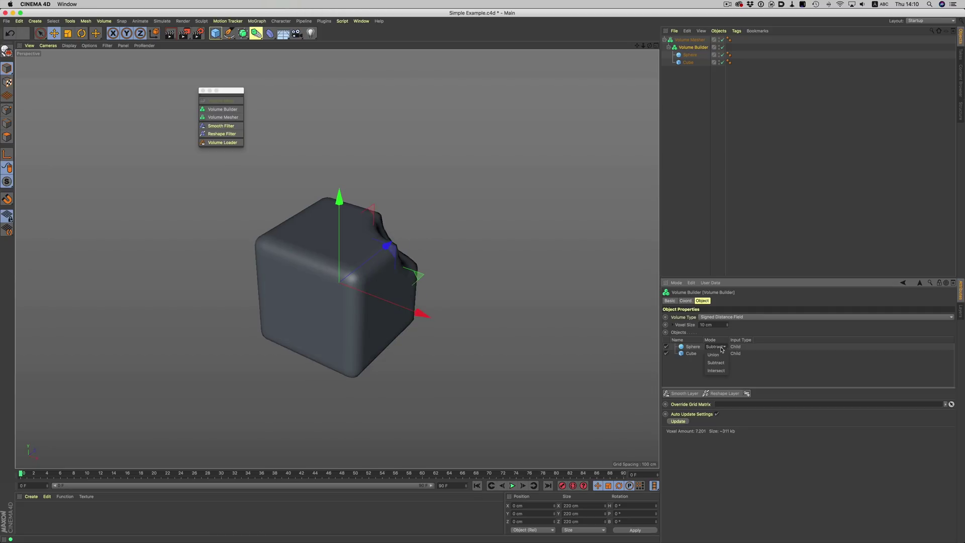
pyautogui.click(717, 355)
pyautogui.click(690, 55)
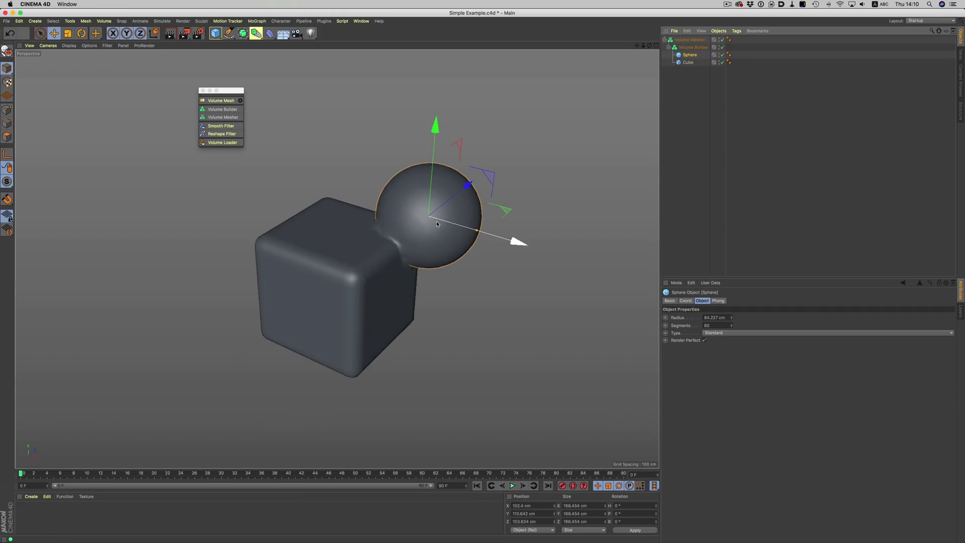
pyautogui.moveTo(466, 189); pyautogui.dragTo(444, 206)
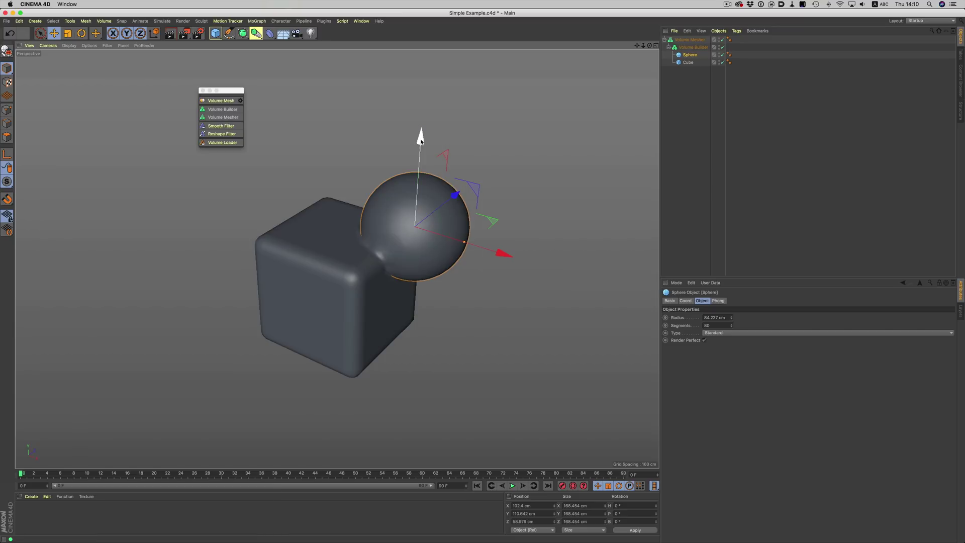
# Step: Reposition the sphere and add a Reshape Layer eroding the sphere–cube join by -37 cm
pyautogui.moveTo(420, 139)
pyautogui.mouseDown()
pyautogui.moveTo(420, 170)
pyautogui.moveTo(419, 150)
pyautogui.mouseUp()
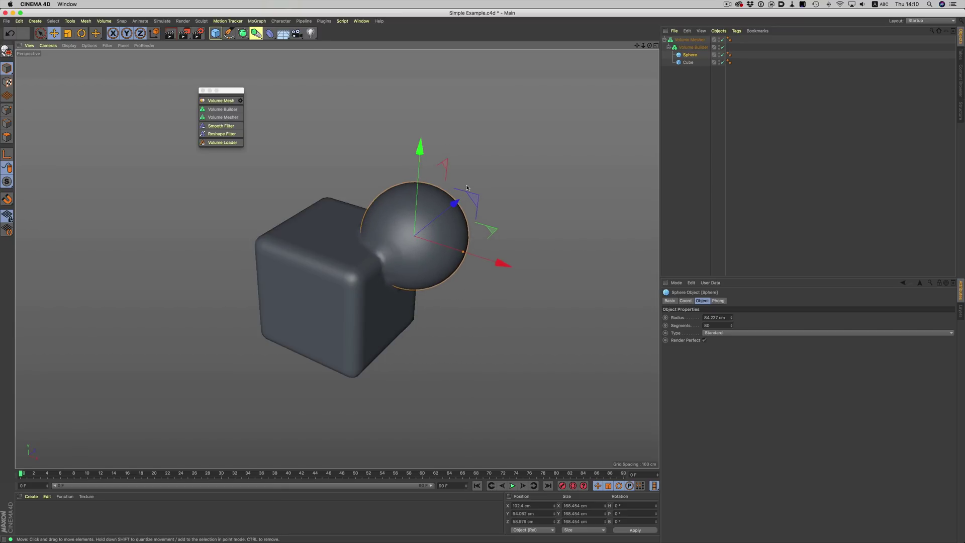
pyautogui.click(694, 46)
pyautogui.click(725, 394)
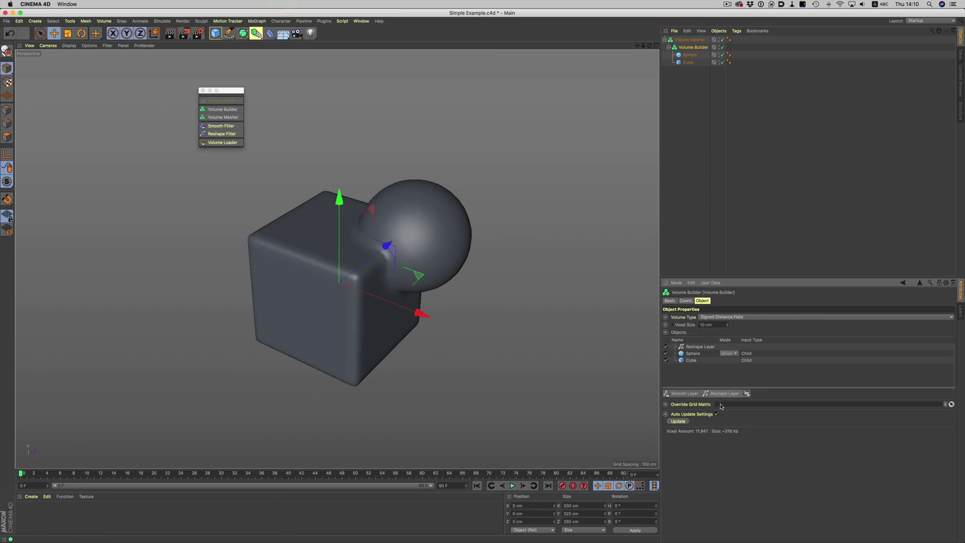
pyautogui.click(703, 346)
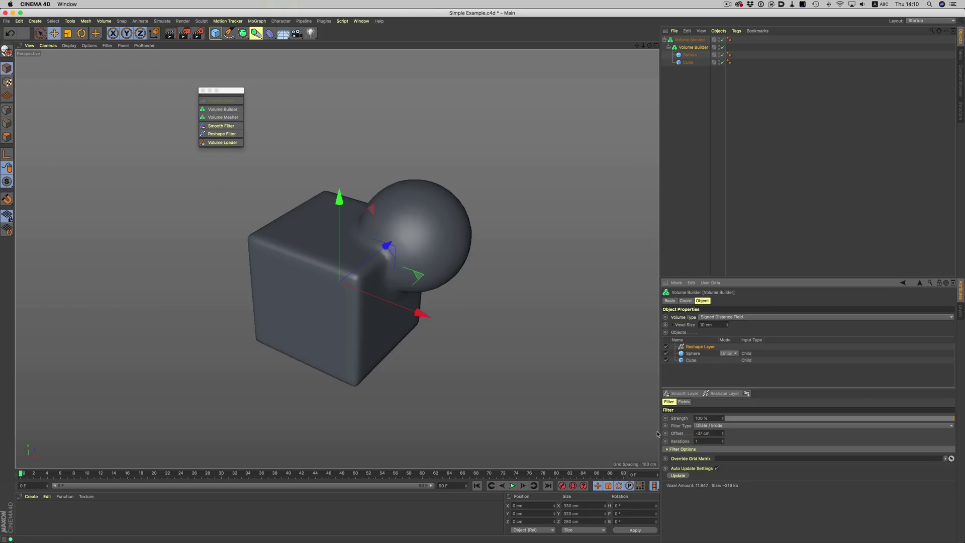
# Step: Adjust the Sphere's height, then create a 200 cm Circle spline
pyautogui.click(690, 55)
pyautogui.moveTo(419, 151)
pyautogui.mouseDown()
pyautogui.moveTo(421, 108)
pyautogui.moveTo(421, 135)
pyautogui.mouseUp()
pyautogui.click(508, 160)
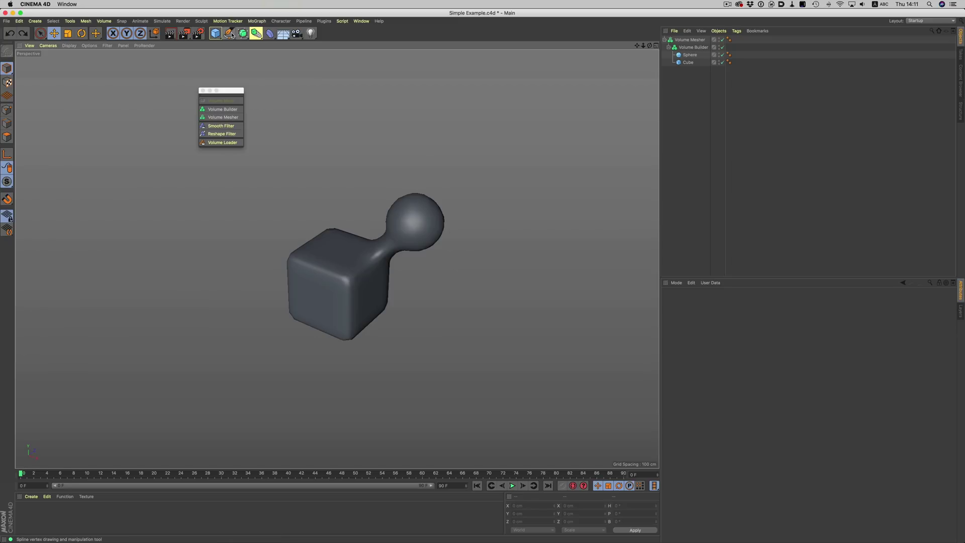
pyautogui.moveTo(229, 33); pyautogui.dragTo(305, 60)
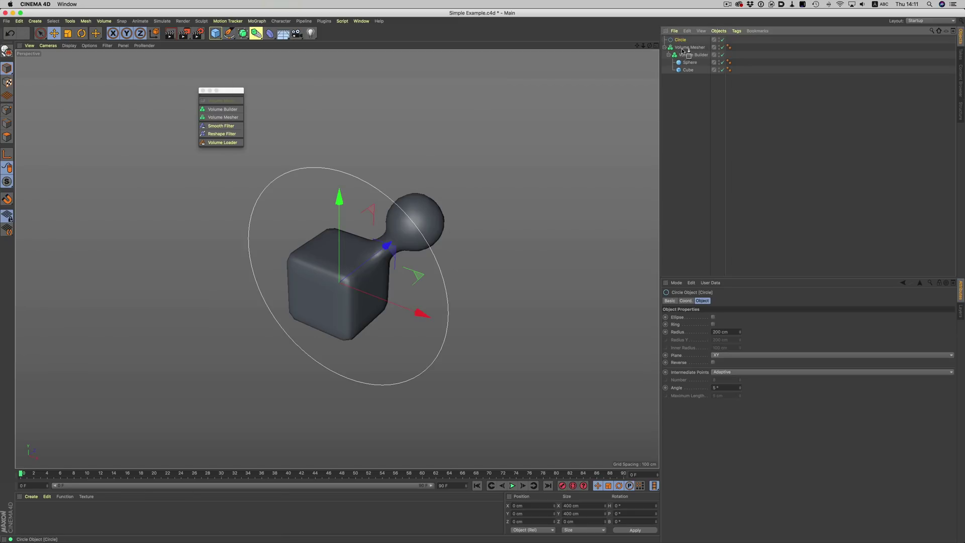
# Step: Move the circle ring, merge the cube Cloner into the Volume Builder, and preview the emitter animation
pyautogui.moveTo(422, 307); pyautogui.dragTo(397, 283)
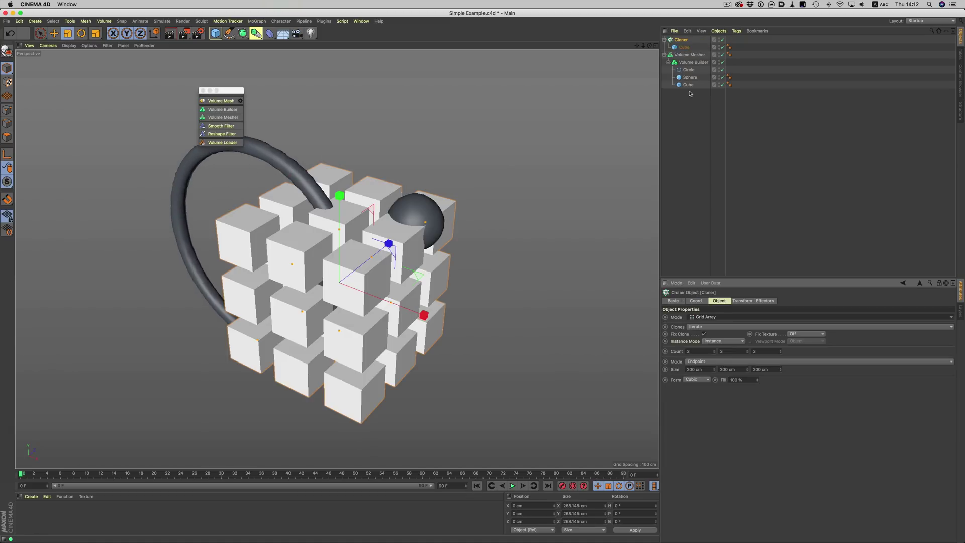
pyautogui.moveTo(682, 39); pyautogui.dragTo(692, 62)
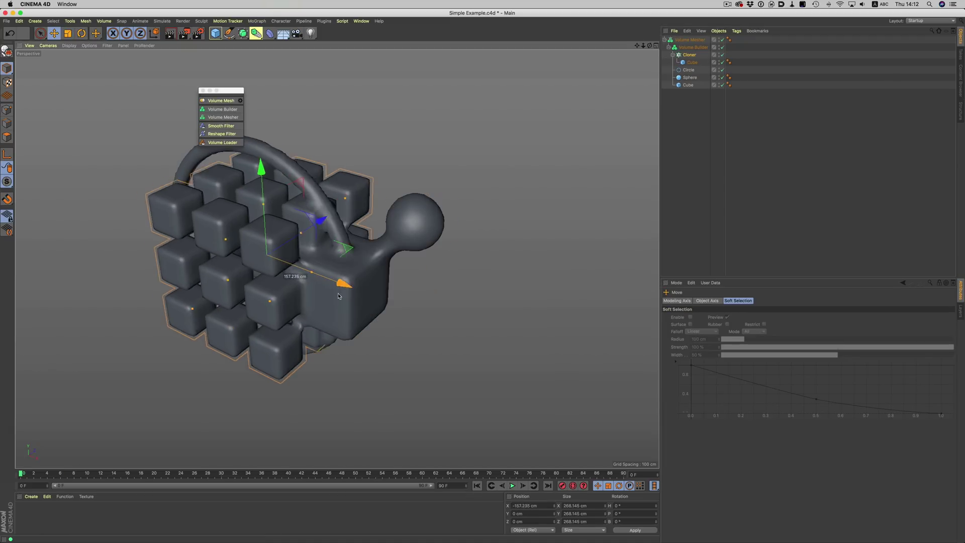
pyautogui.click(512, 485)
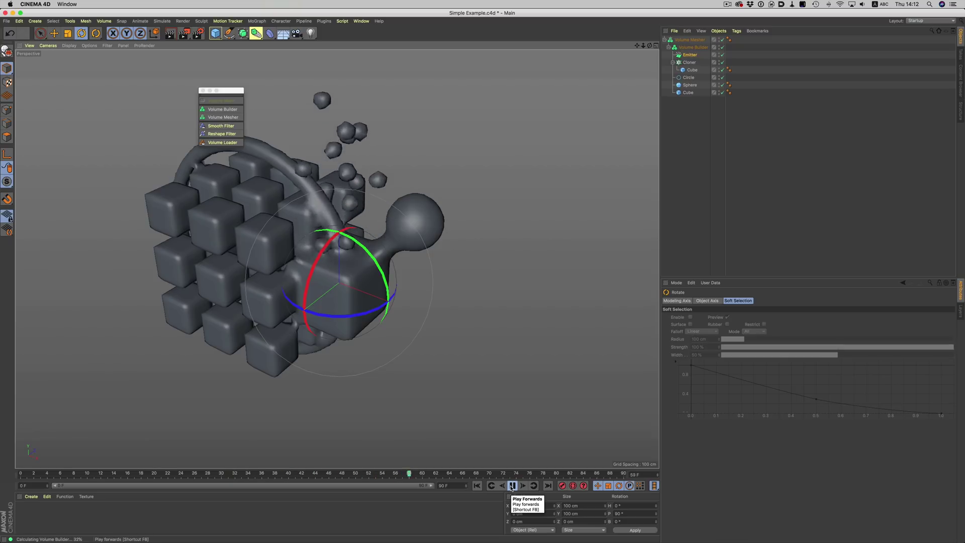
pyautogui.click(512, 485)
pyautogui.click(513, 486)
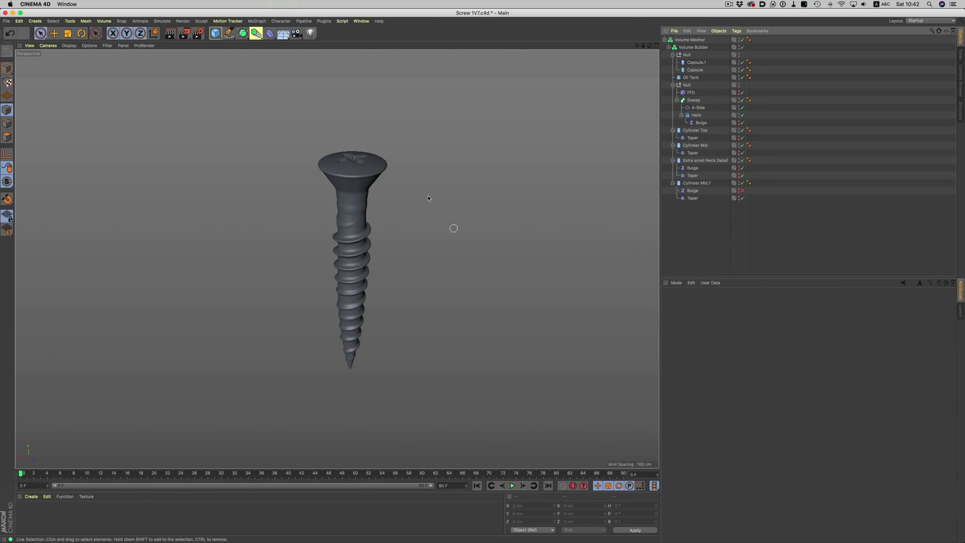
# Step: Disable the Volume Builder to reveal the screw's raw parts and move the Oil Tank up
pyautogui.keyDown('alt'); pyautogui.moveTo(351, 205); pyautogui.dragTo(498, 241); pyautogui.keyUp('alt')
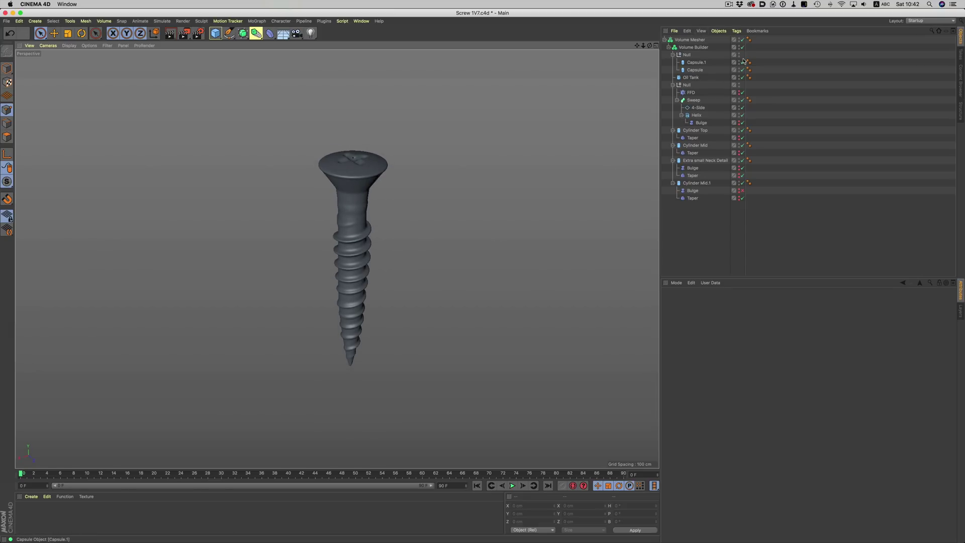
pyautogui.click(693, 183)
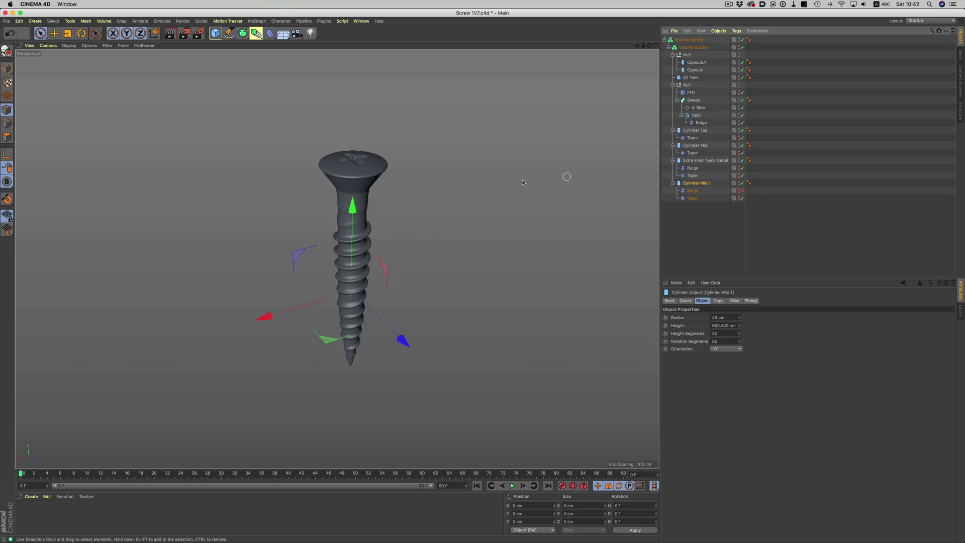
pyautogui.moveTo(357, 269); pyautogui.dragTo(359, 202)
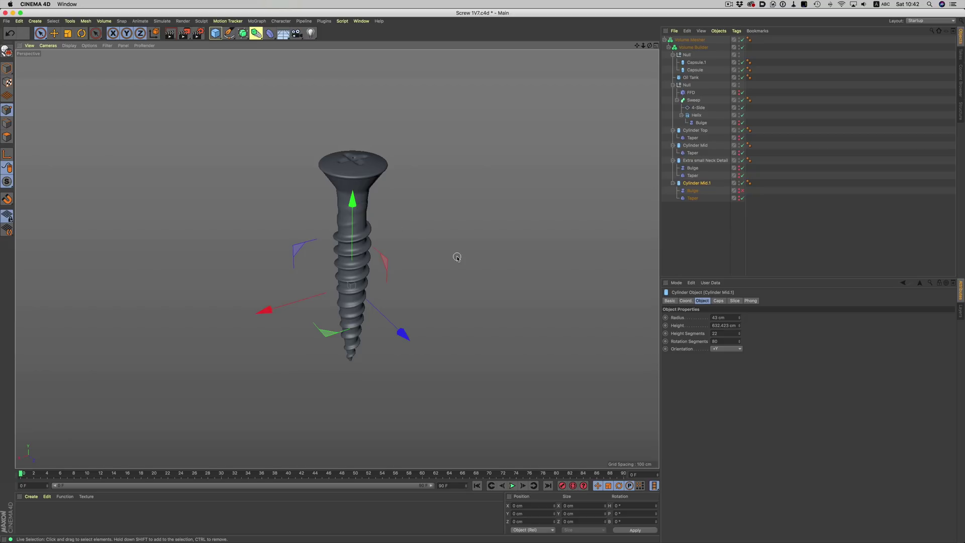
pyautogui.click(742, 48)
pyautogui.click(691, 78)
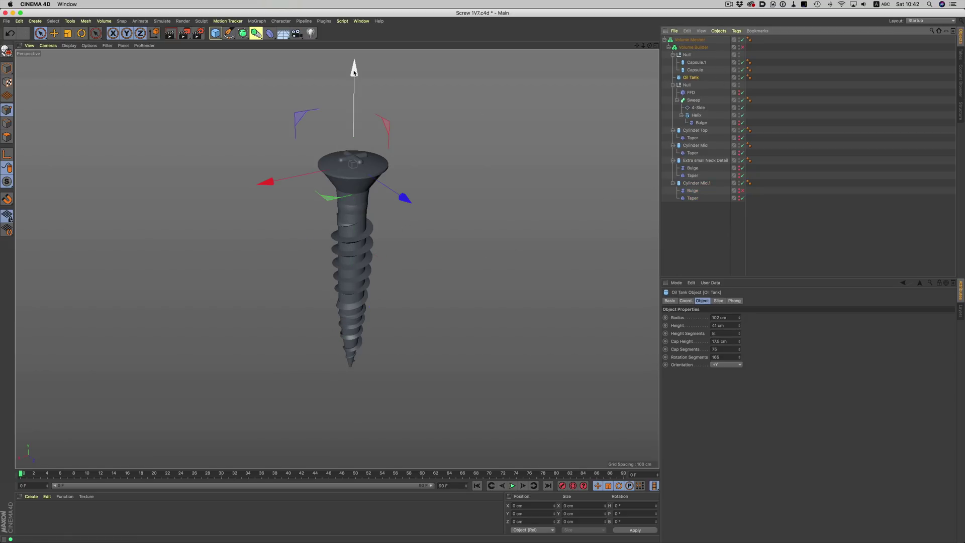
pyautogui.moveTo(356, 66); pyautogui.dragTo(359, 50)
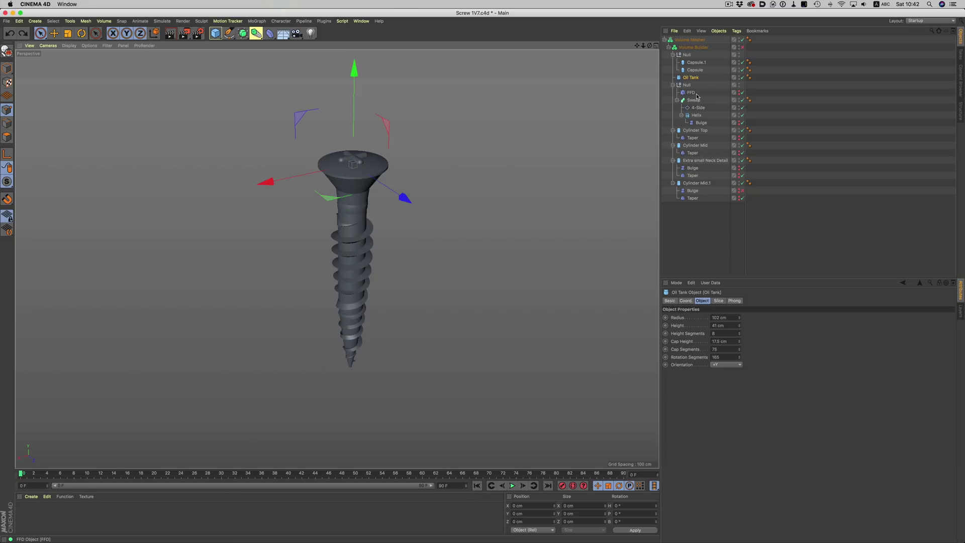
# Step: Toggle the screw head's Taper off and on, then test-move Cylinder Mid.1 and undo
pyautogui.click(696, 130)
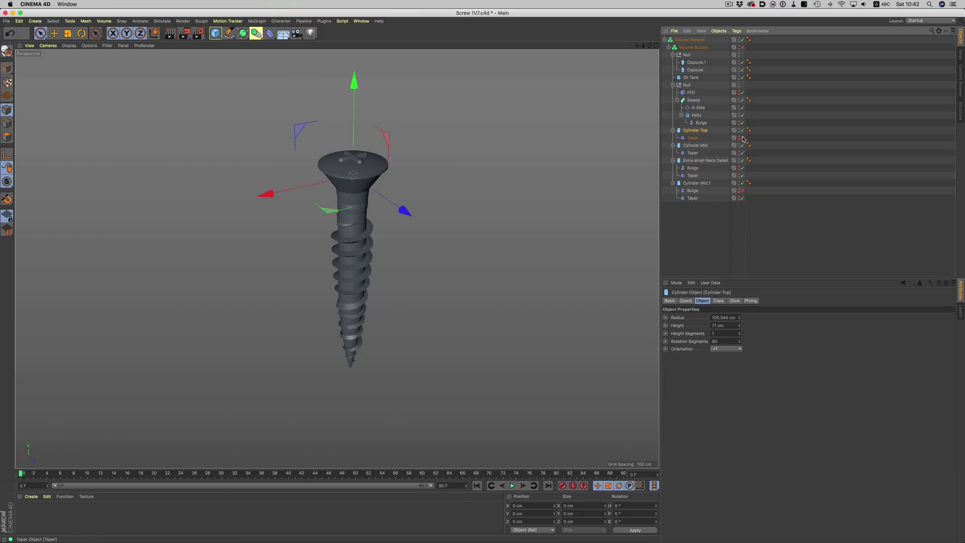
pyautogui.click(743, 137)
pyautogui.click(742, 138)
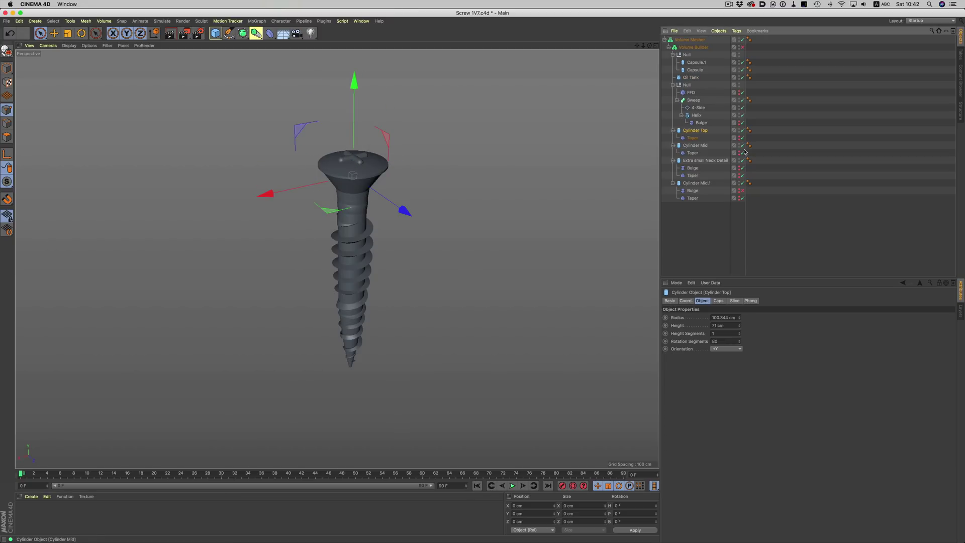
pyautogui.click(697, 183)
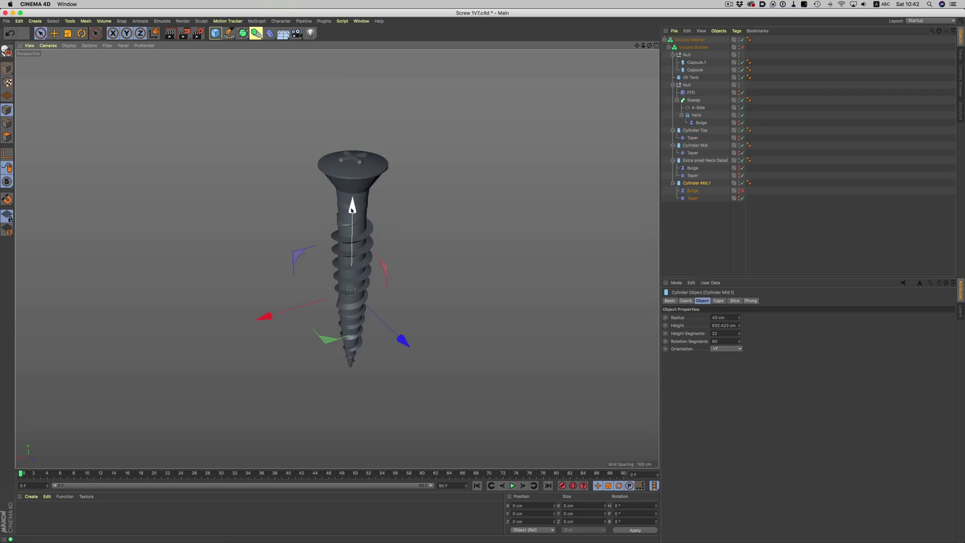
pyautogui.moveTo(352, 207); pyautogui.dragTo(340, 82)
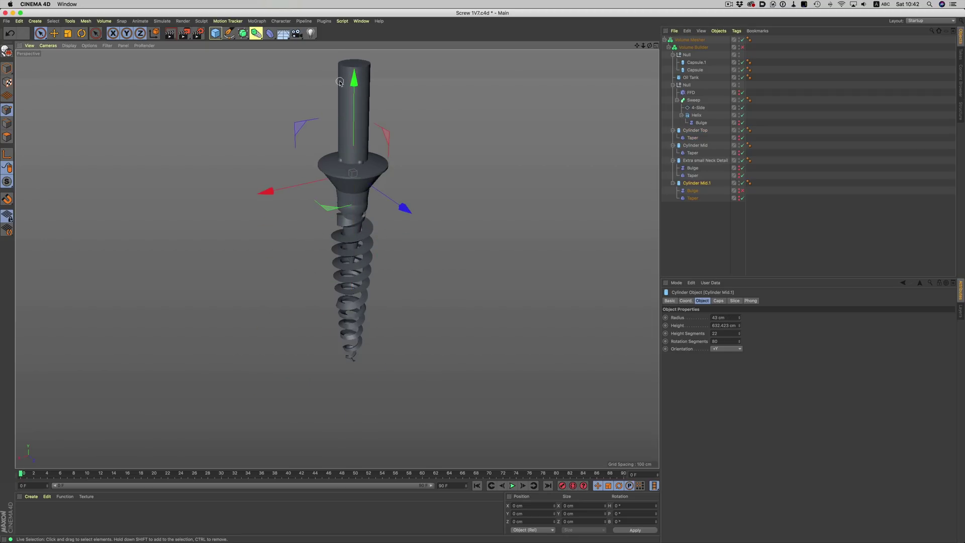
pyautogui.press('super+z')
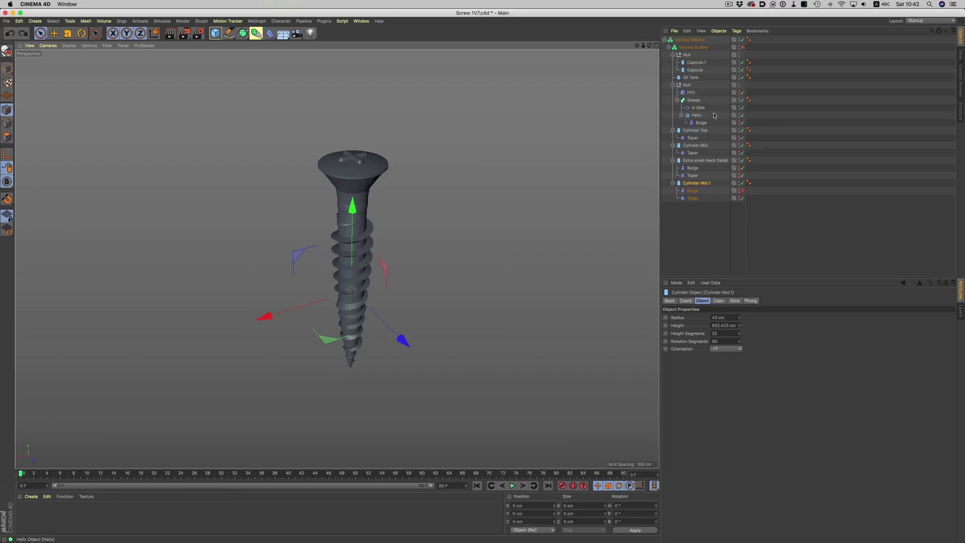
# Step: Toggle the Sweep thread and the Helix's Bulge deformer off and back on
pyautogui.click(694, 100)
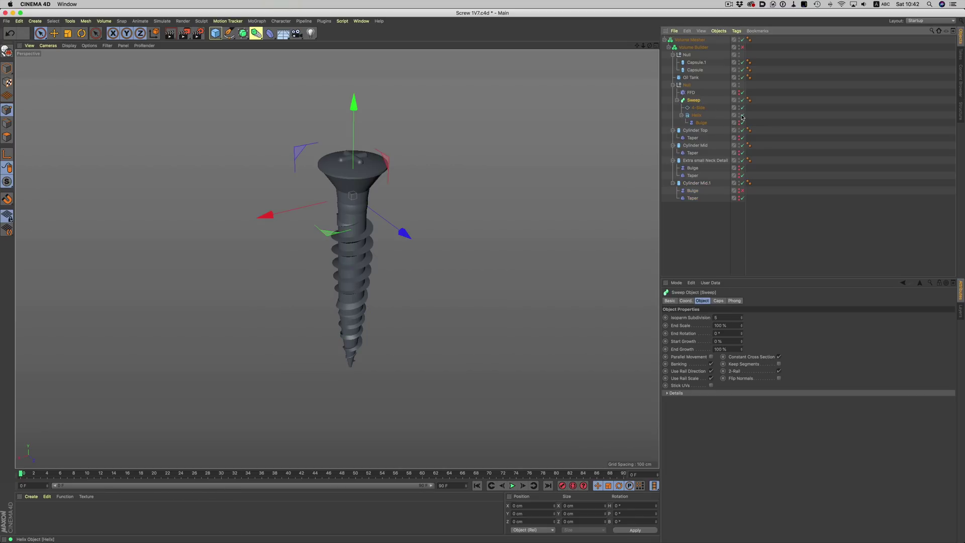
pyautogui.click(742, 115)
pyautogui.click(742, 115)
pyautogui.click(737, 123)
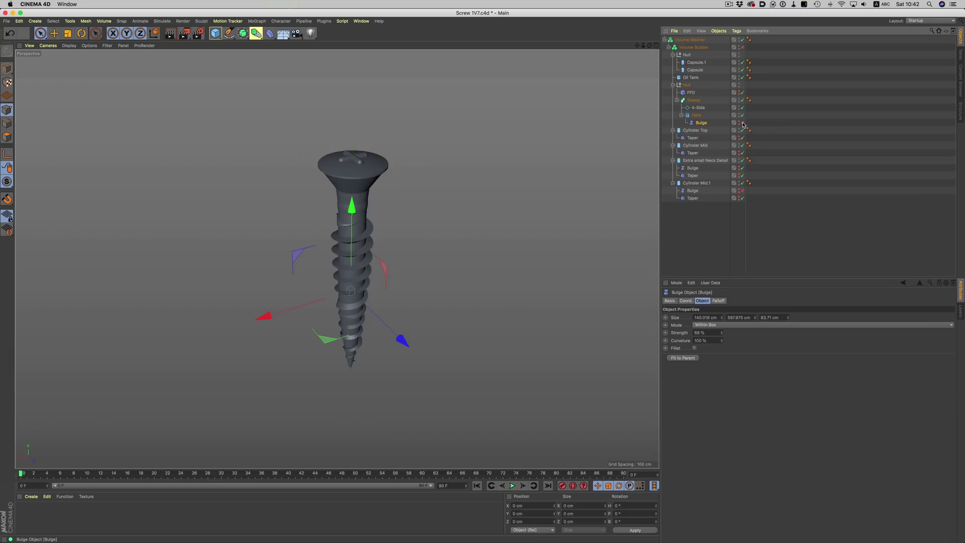
pyautogui.click(742, 123)
pyautogui.click(742, 122)
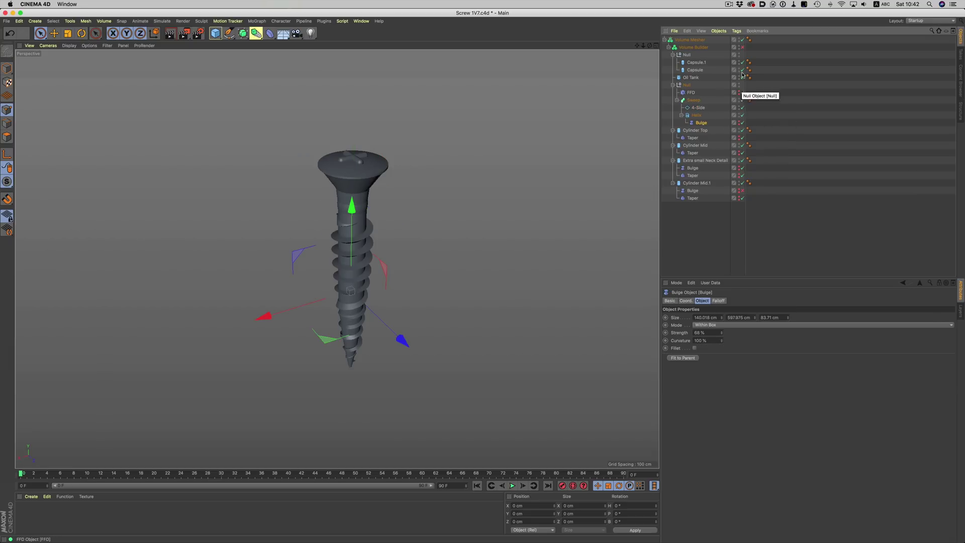
# Step: Re-enable the Volume Builder and toggle the Oil Tank's inclusion off and back on
pyautogui.click(742, 47)
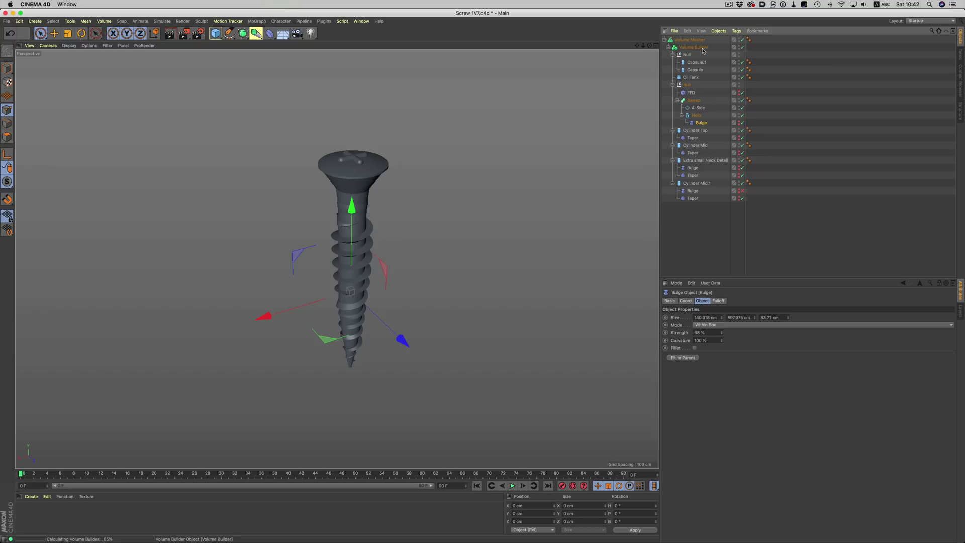
pyautogui.click(697, 48)
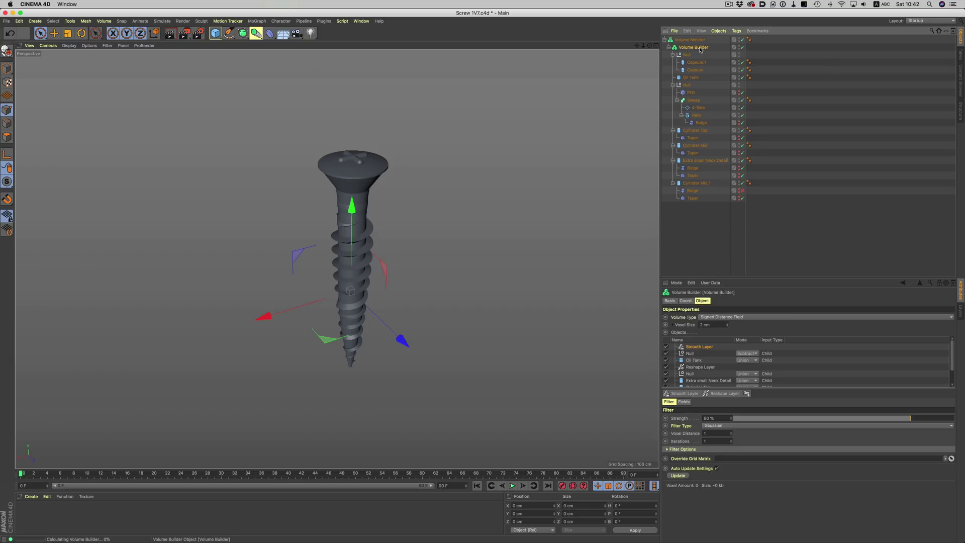
pyautogui.click(667, 360)
pyautogui.click(666, 360)
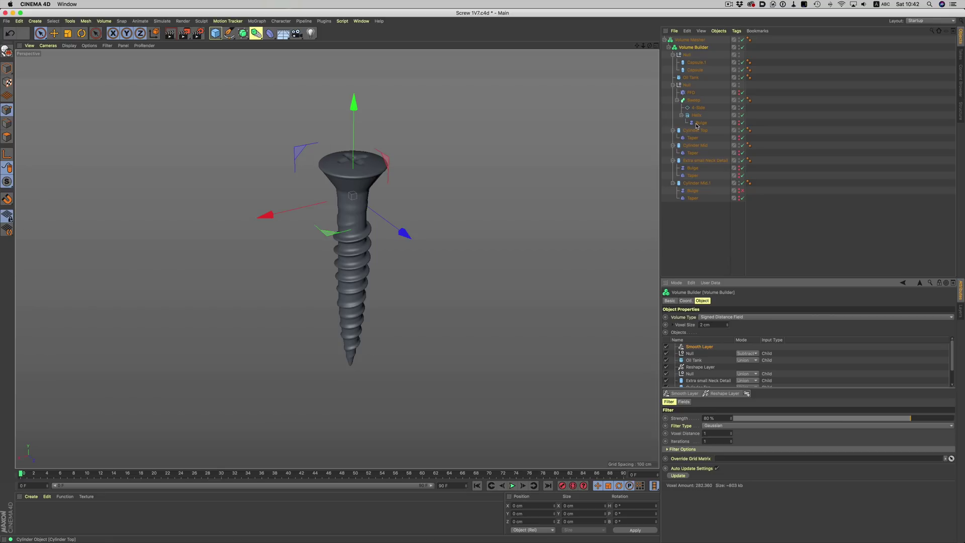
# Step: Move the first Null to shift the head recess, then undo the move
pyautogui.click(686, 54)
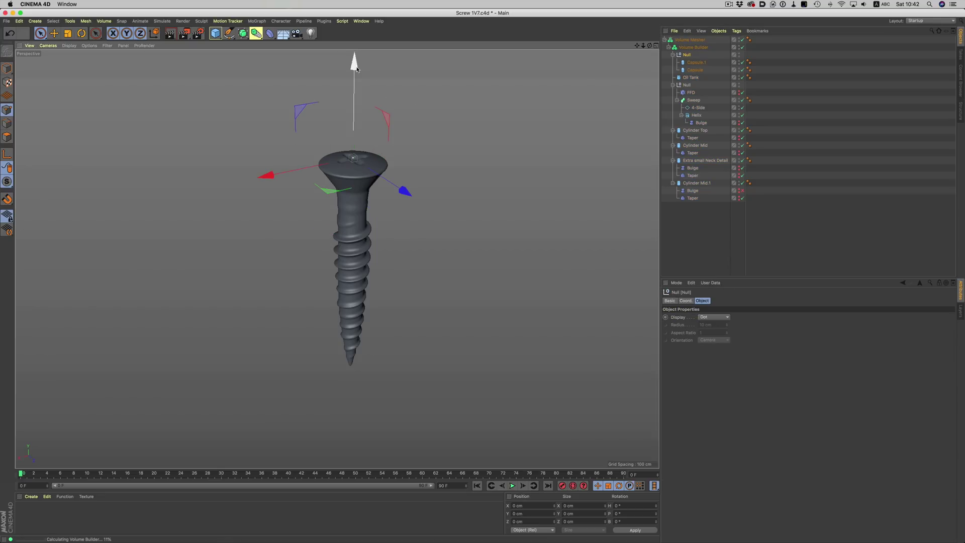
pyautogui.moveTo(355, 62); pyautogui.dragTo(426, 135)
pyautogui.press('super+z')
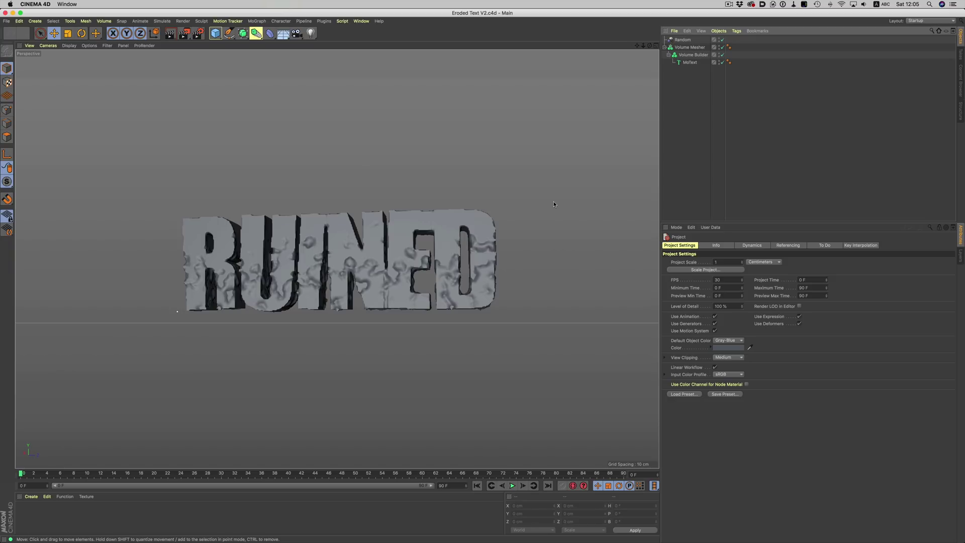
# Step: Delete the Reshape Filter from the Volume Builder's Objects list
pyautogui.click(692, 55)
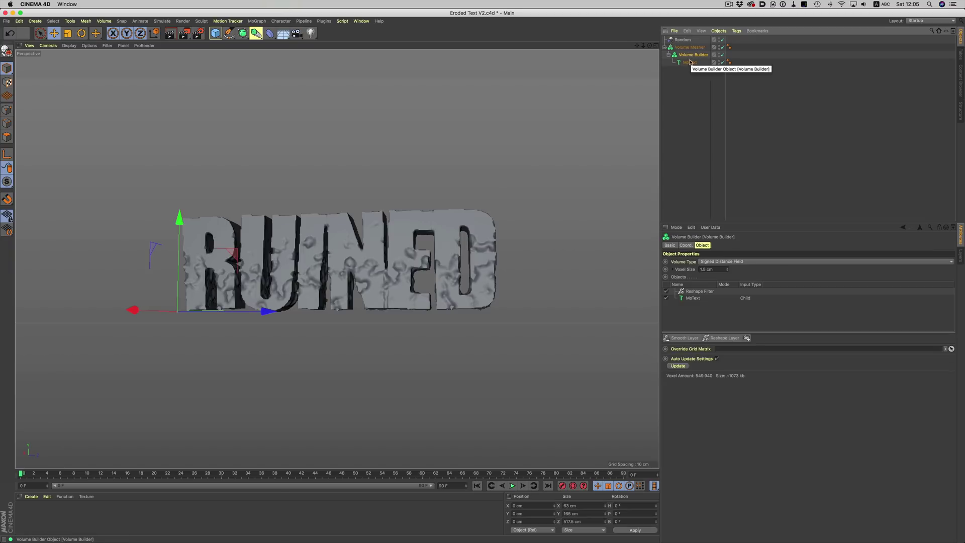
pyautogui.click(700, 291)
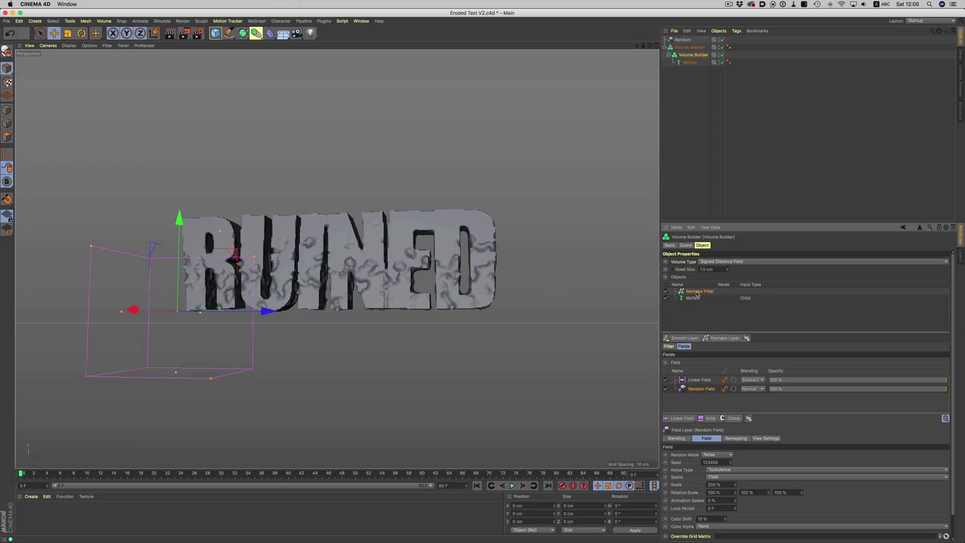
pyautogui.press('Delete')
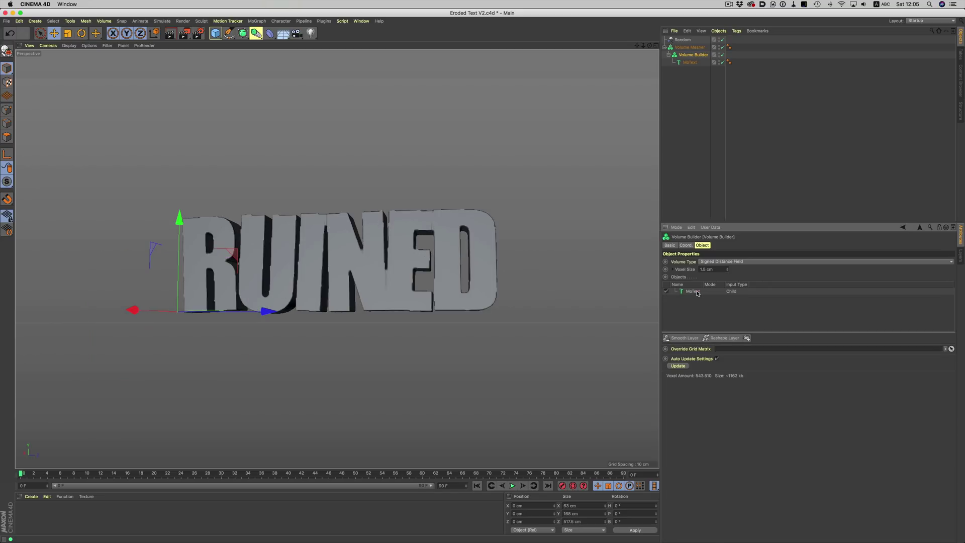
# Step: Add a Reshape Layer using the Dilate / Erode filter with a -5 cm Offset
pyautogui.click(724, 338)
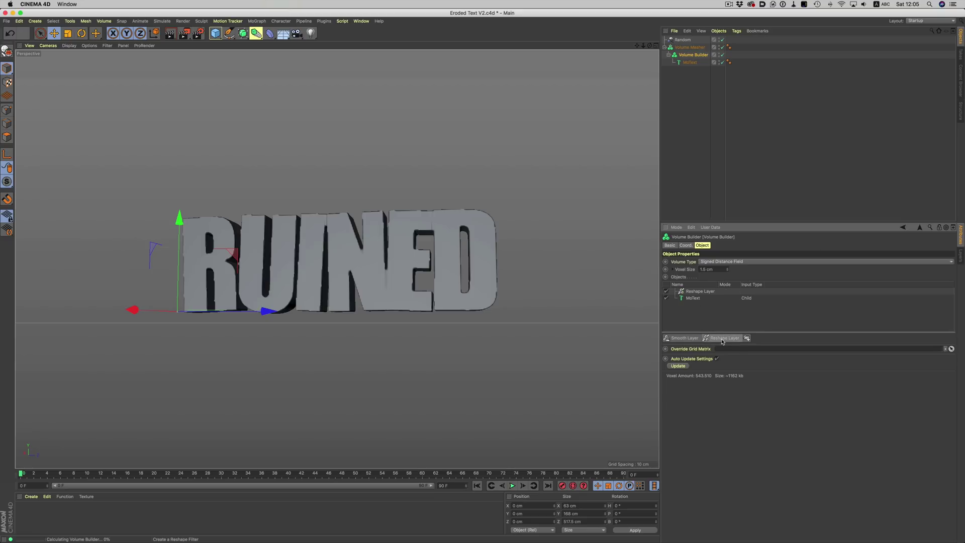
pyautogui.click(700, 292)
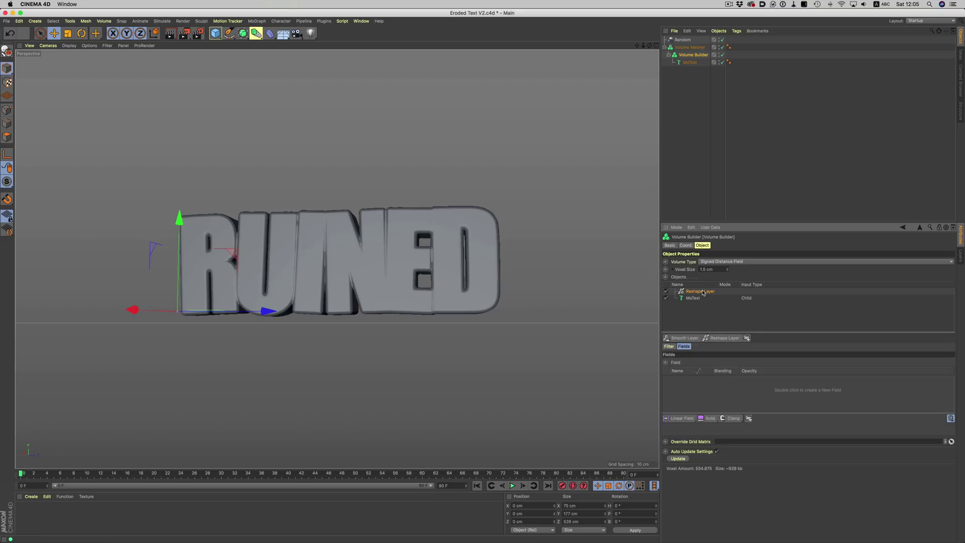
pyautogui.click(673, 347)
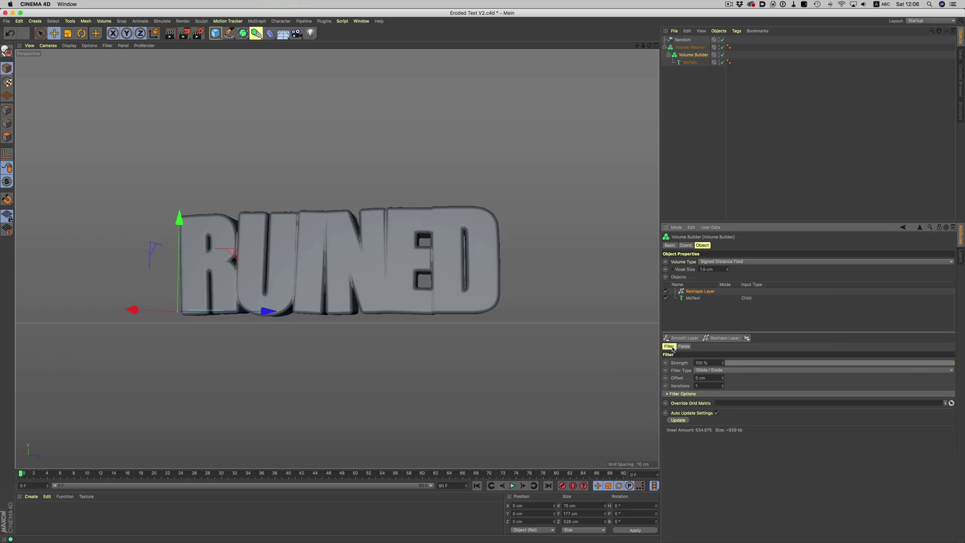
pyautogui.click(731, 371)
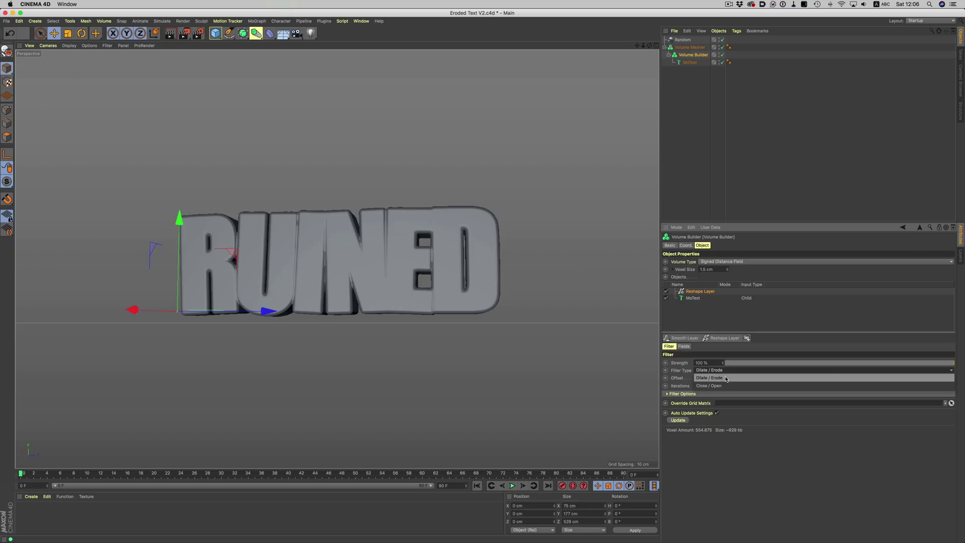
pyautogui.click(728, 378)
pyautogui.doubleClick(706, 378)
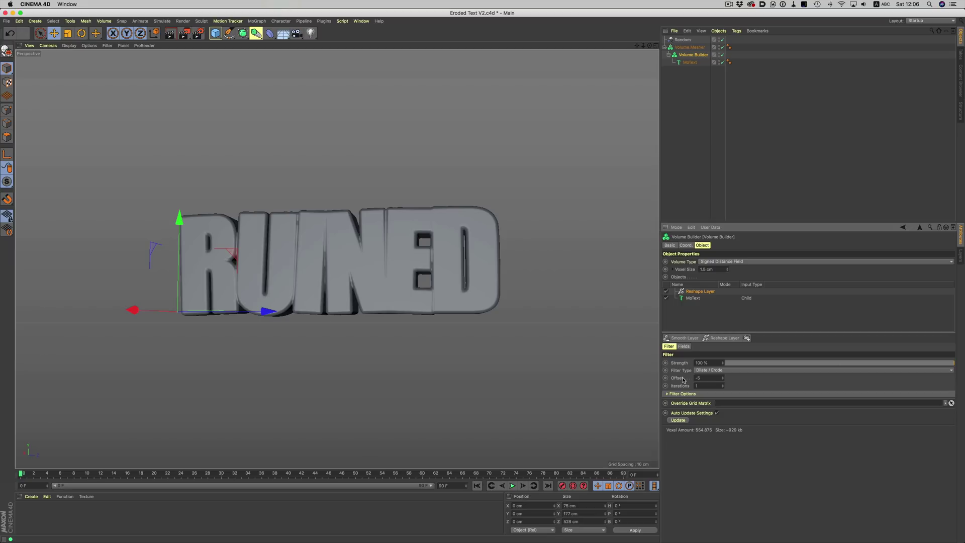
pyautogui.write('-5')
pyautogui.press('Return')
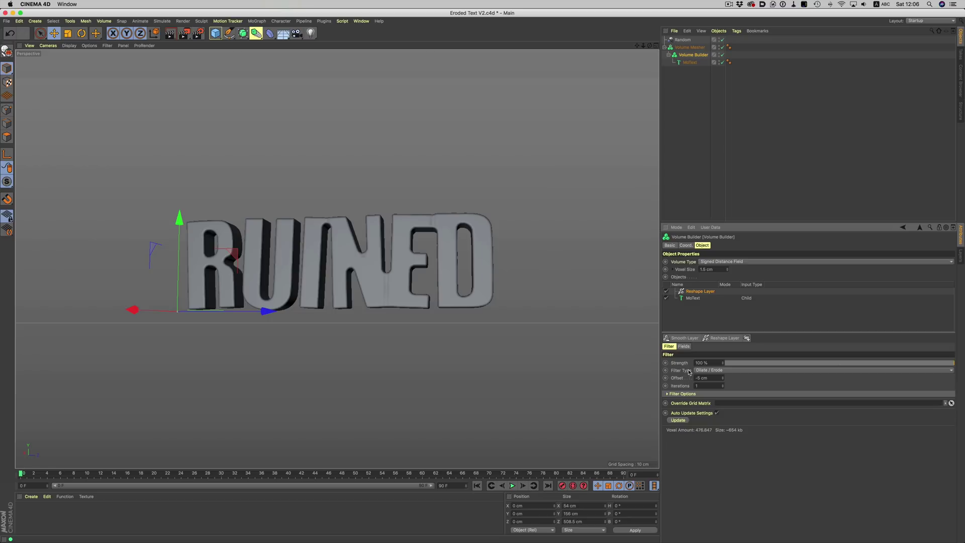
# Step: Add a Random Field to the Reshape Layer using Noise mode and Turbulence noise at 200% scale
pyautogui.click(684, 346)
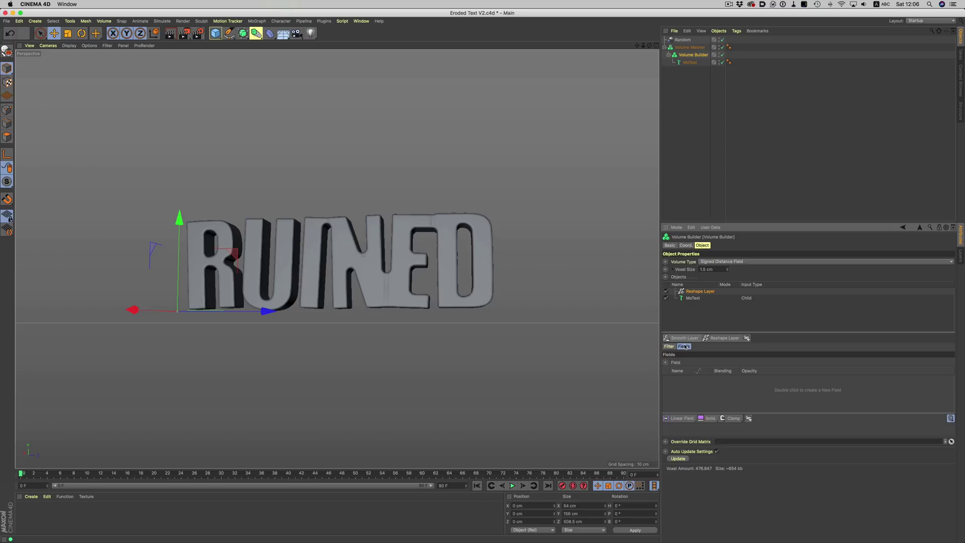
pyautogui.click(690, 419)
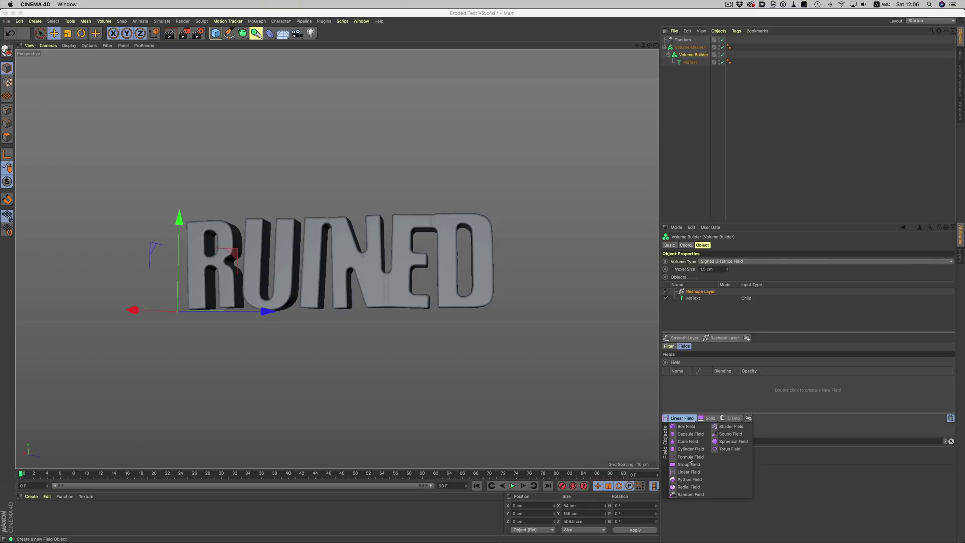
pyautogui.click(690, 494)
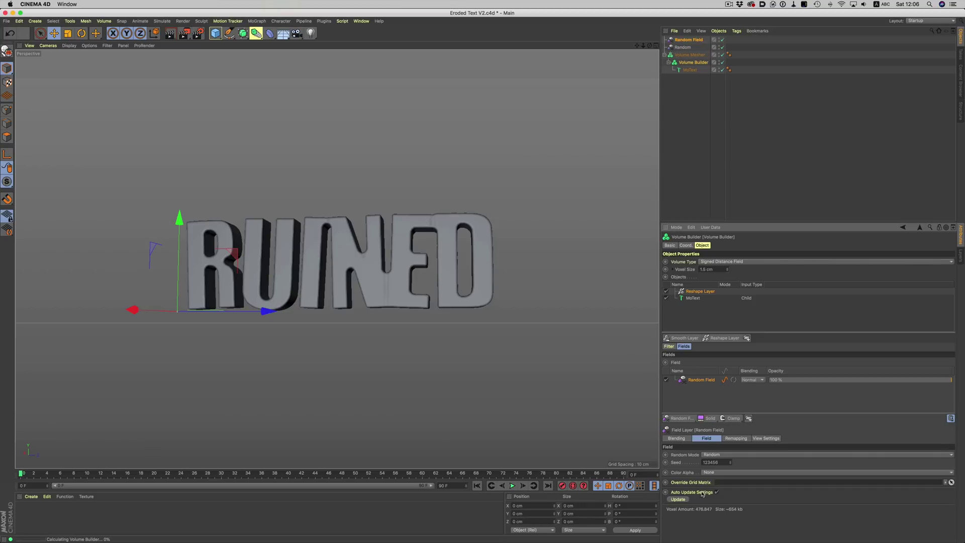
pyautogui.click(728, 455)
pyautogui.click(729, 470)
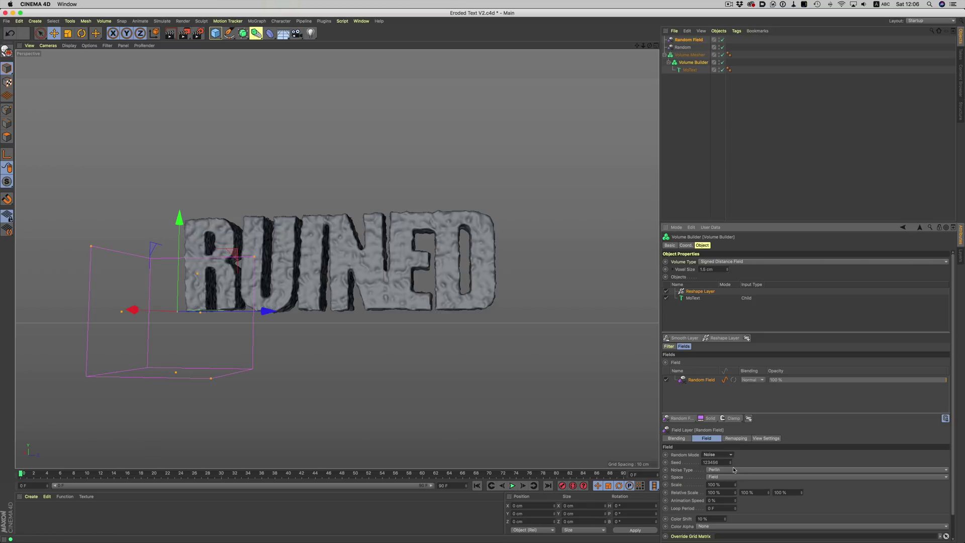
pyautogui.click(737, 469)
pyautogui.click(719, 389)
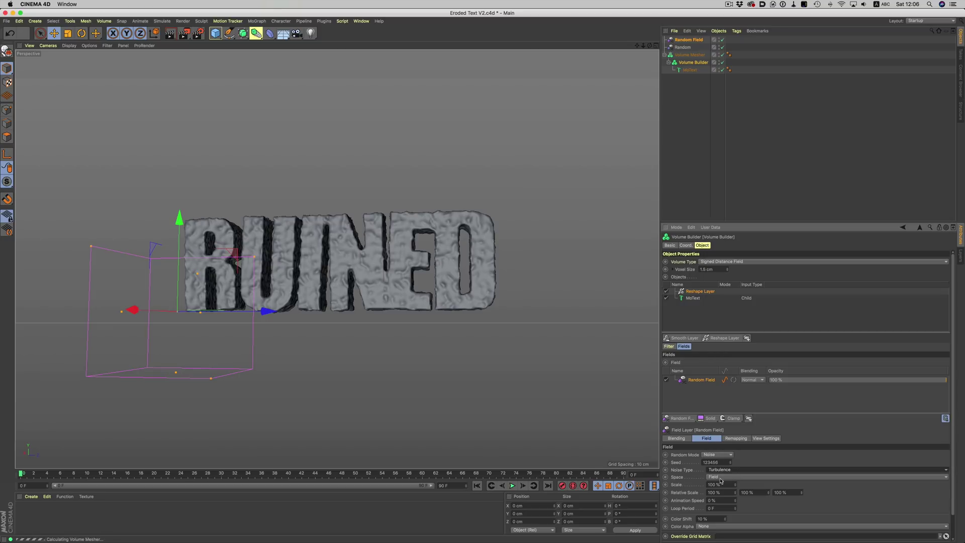
pyautogui.click(714, 484)
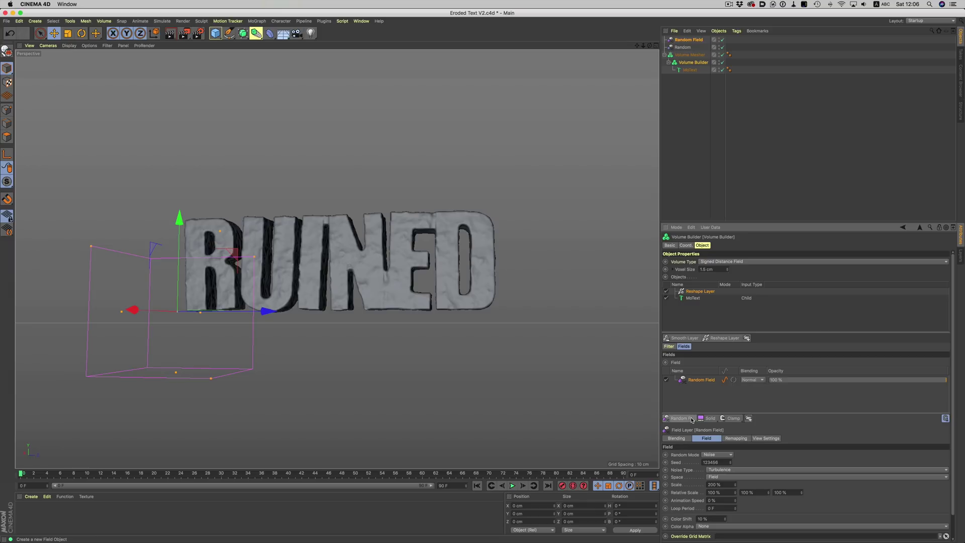
# Step: Add a Linear Field rotated -90°, set to Subtract blending, and raise it above the text
pyautogui.click(691, 419)
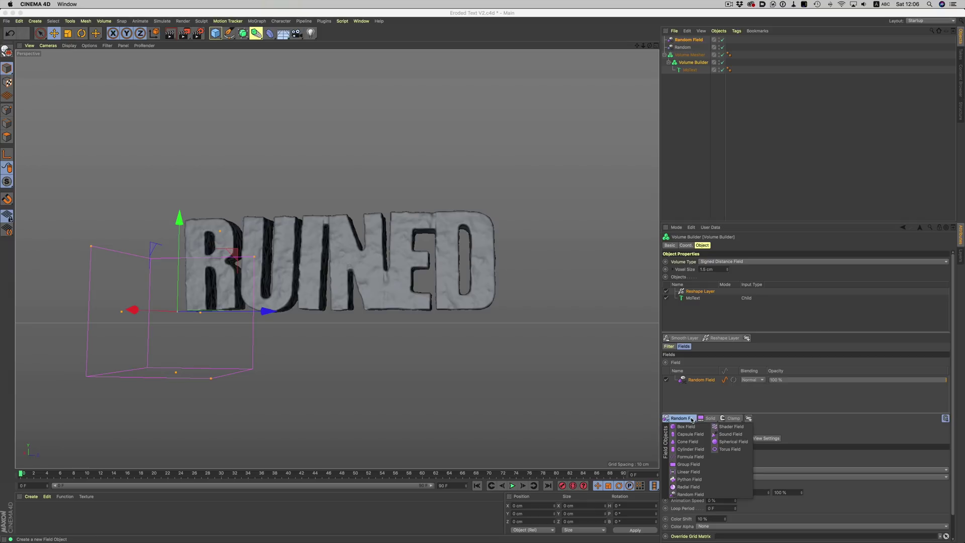
pyautogui.click(689, 471)
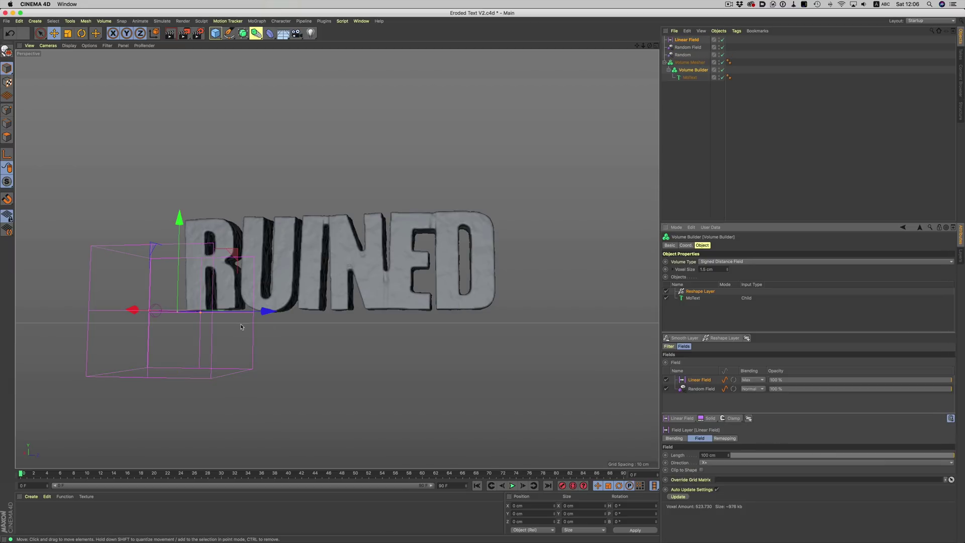
pyautogui.press('r')
pyautogui.moveTo(153, 300); pyautogui.dragTo(173, 367)
pyautogui.click(752, 379)
pyautogui.click(752, 407)
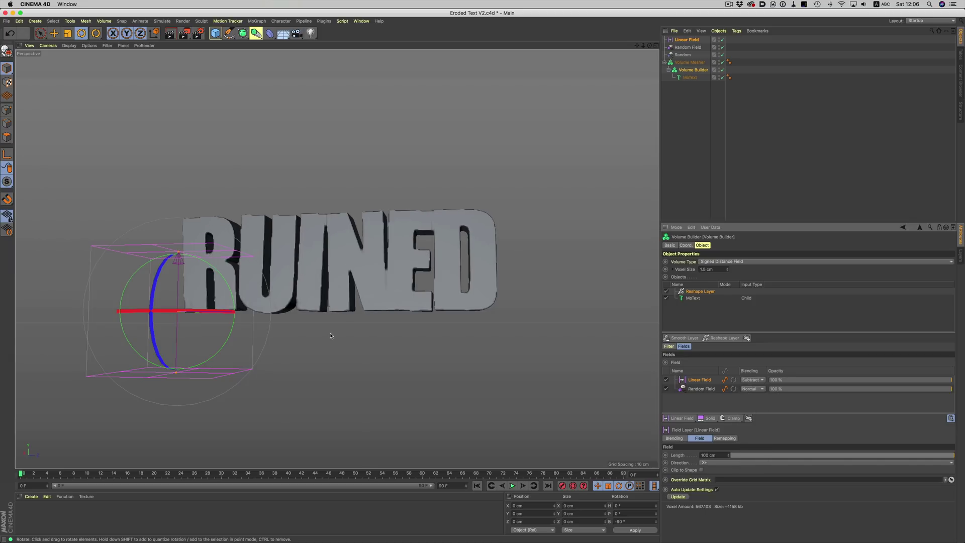
pyautogui.press('e')
pyautogui.moveTo(187, 213); pyautogui.dragTo(188, 173)
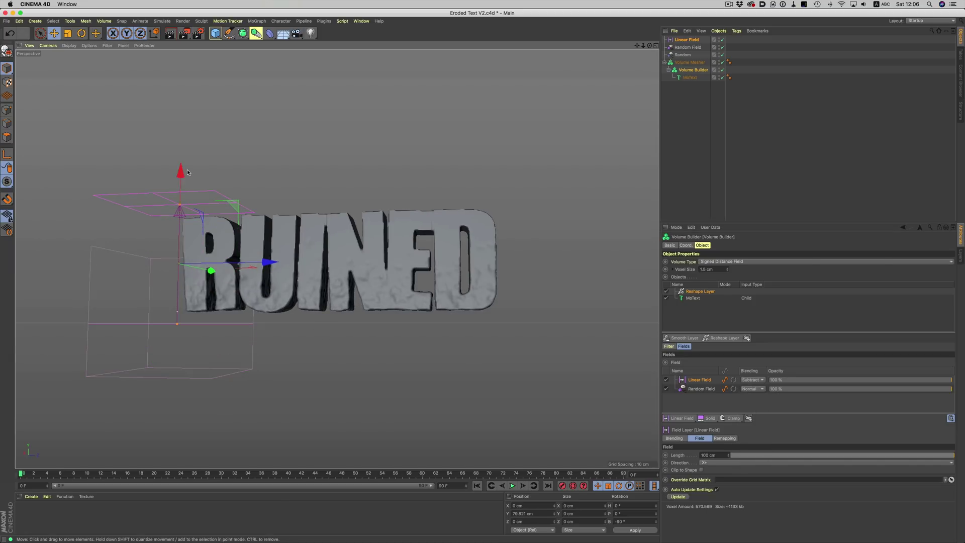
# Step: Deepen the Reshape Layer erosion with a -20 cm Offset
pyautogui.click(669, 346)
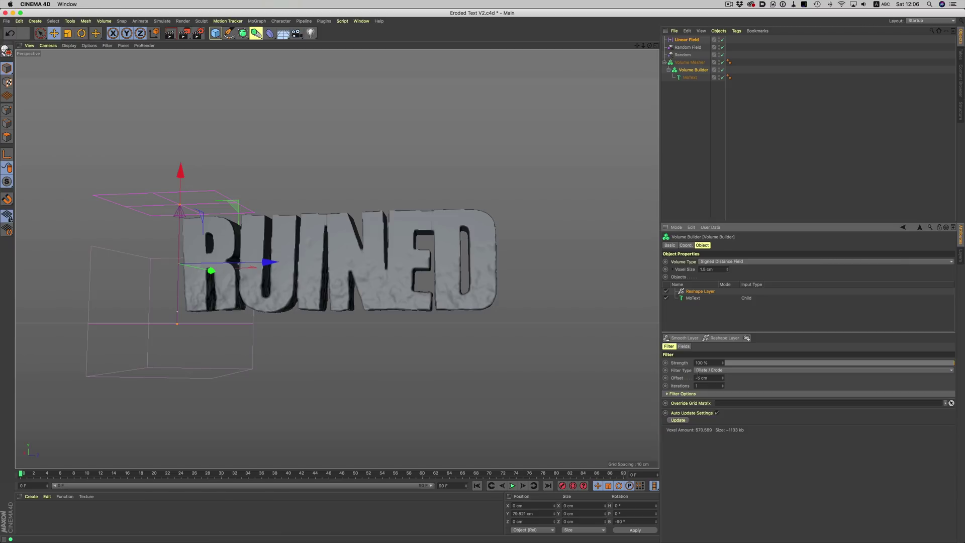
pyautogui.write('-20')
pyautogui.press('Return')
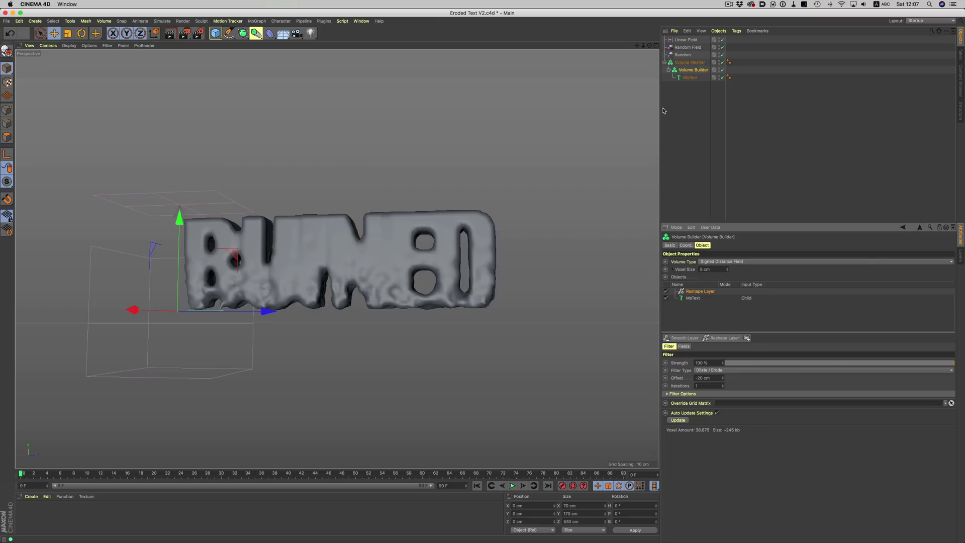
# Step: Spread the RUINED letters further apart and set the Volume Builder's voxel size to 1.5 cm
pyautogui.click(689, 77)
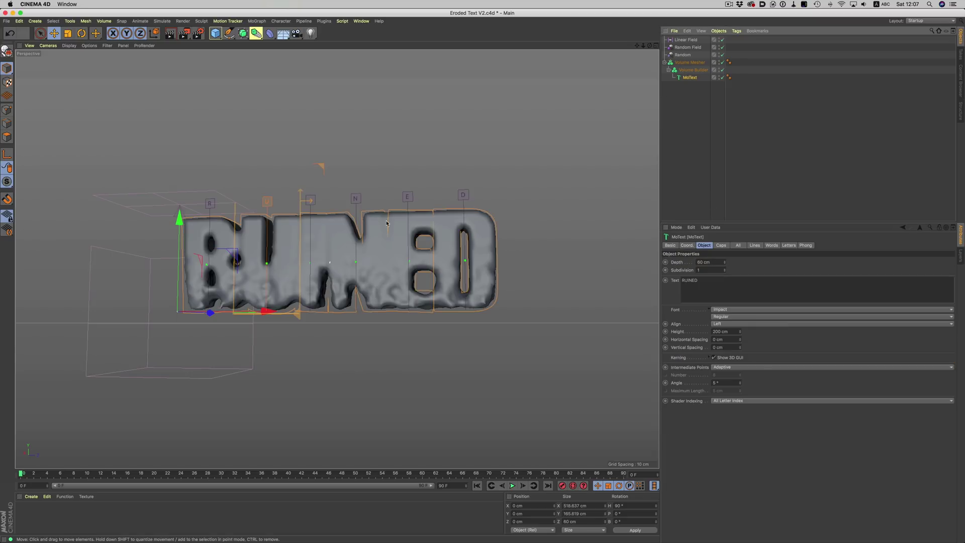
pyautogui.moveTo(355, 198); pyautogui.dragTo(358, 198)
pyautogui.click(467, 195)
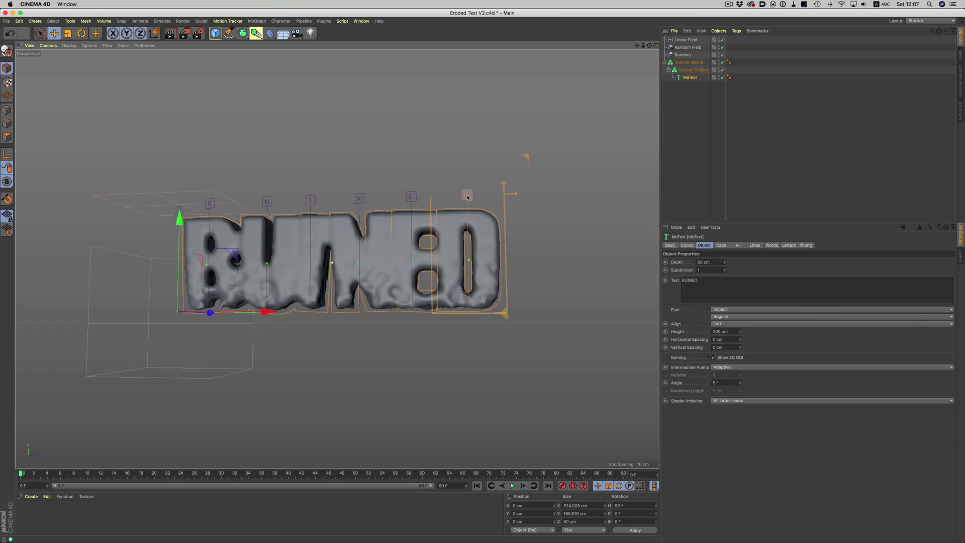
pyautogui.moveTo(467, 196); pyautogui.dragTo(474, 196)
pyautogui.moveTo(265, 202); pyautogui.dragTo(267, 201)
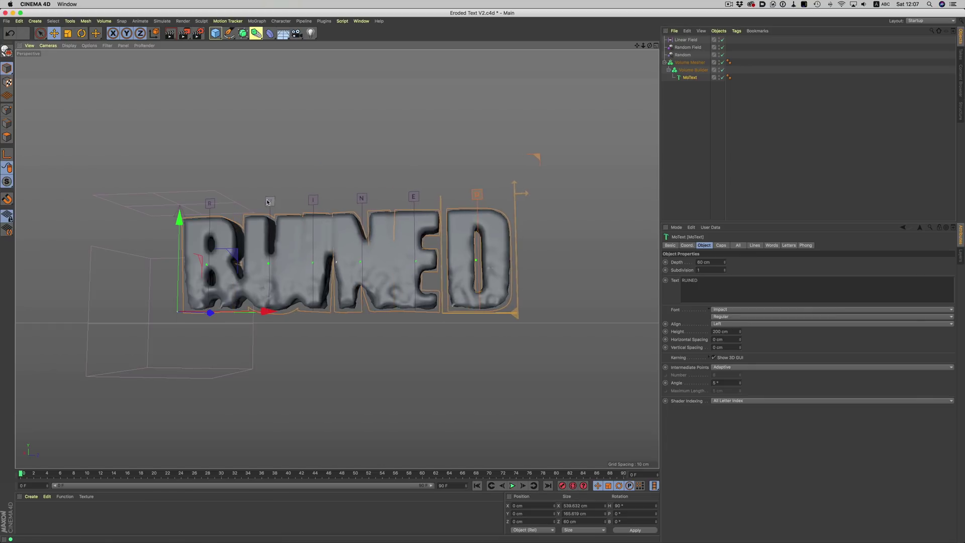
pyautogui.click(693, 70)
pyautogui.write('1.5')
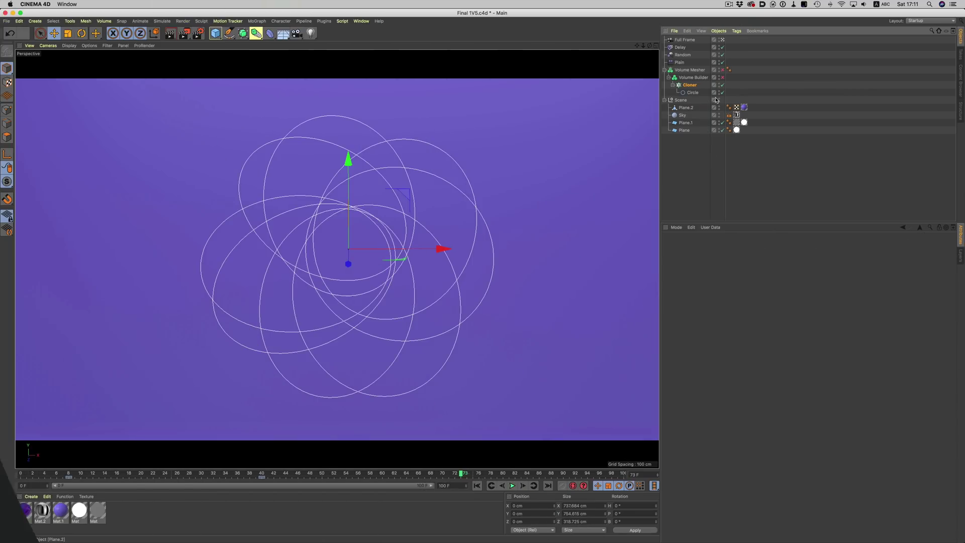
# Step: Enable the Volume Mesher and select the Reshape Layer in the Volume Builder list
pyautogui.click(722, 70)
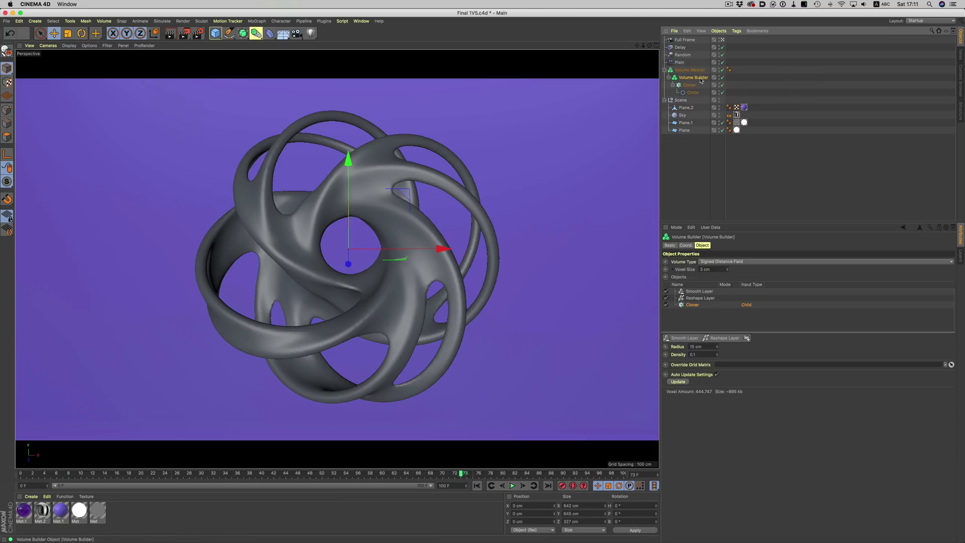
pyautogui.click(701, 299)
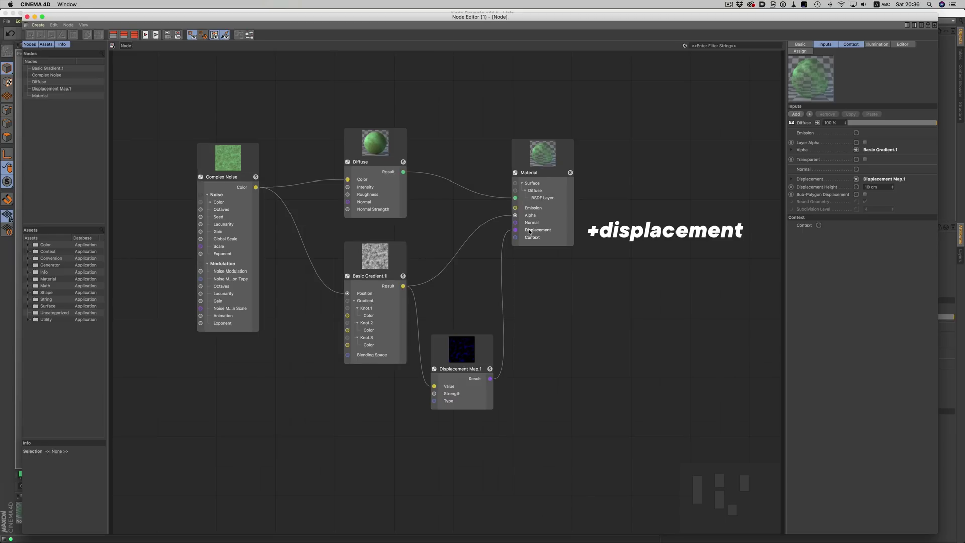
# Step: Open the material thumbnail in the Material Editor
pyautogui.doubleClick(19, 511)
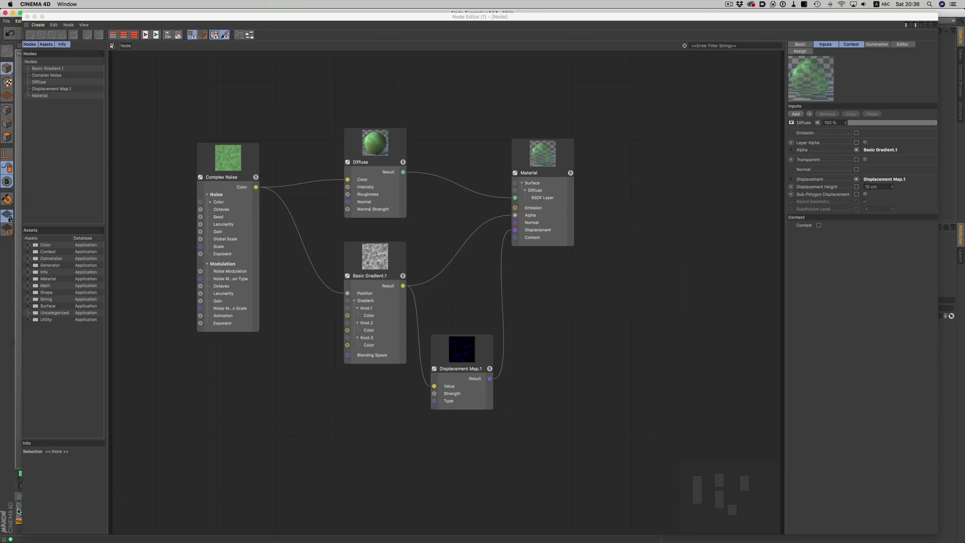
# Step: Set the Reflectance noise shader's Global Scale to 55%
pyautogui.click(140, 159)
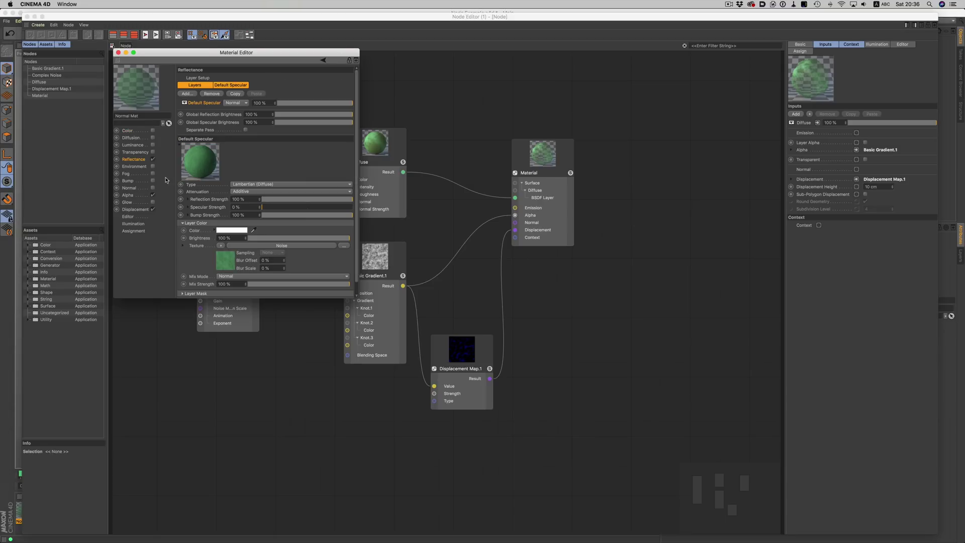
pyautogui.click(223, 257)
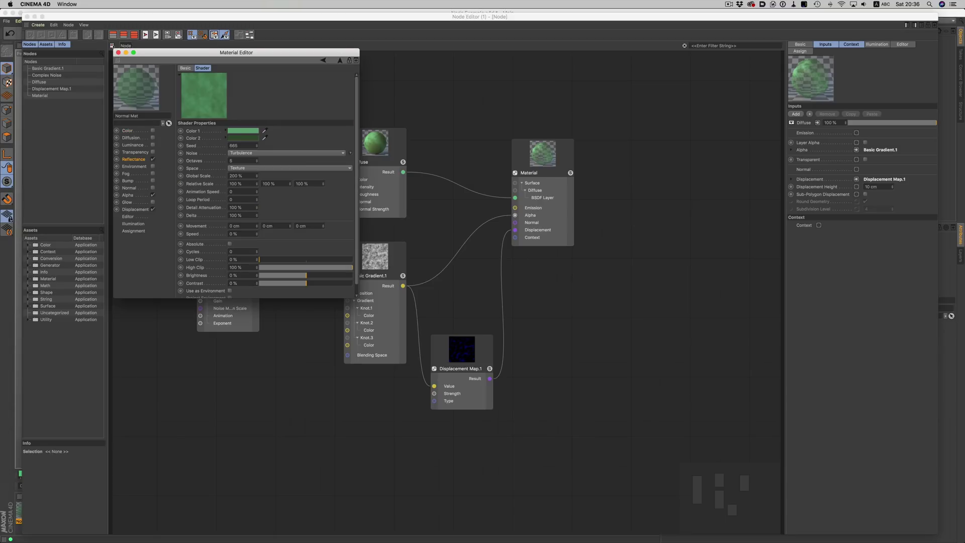
pyautogui.click(241, 175)
pyautogui.write('55')
pyautogui.press('Return')
# Step: Adjust the Displacement channel's noise Global Scale, inspect the Alpha noise, and close the editor
pyautogui.click(132, 209)
pyautogui.click(225, 165)
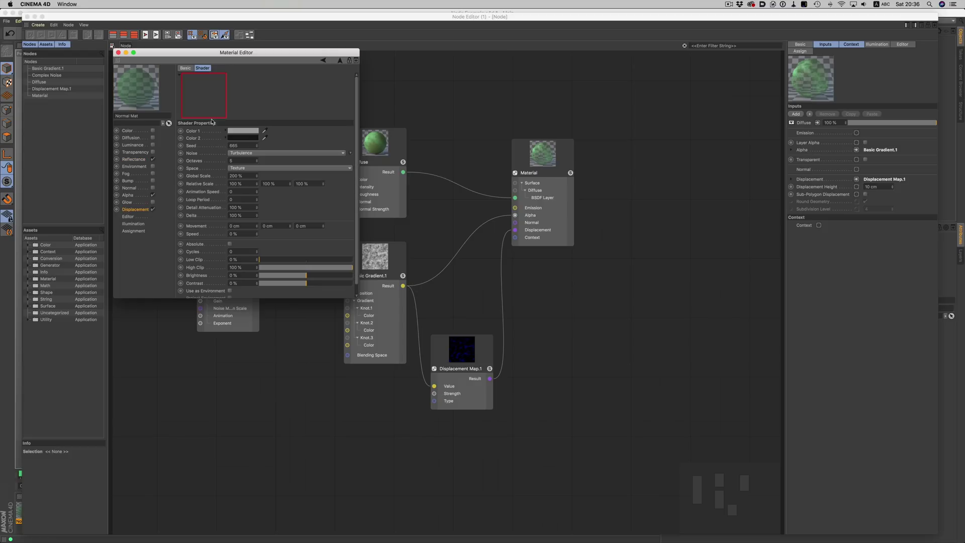
pyautogui.click(243, 176)
pyautogui.press('Return')
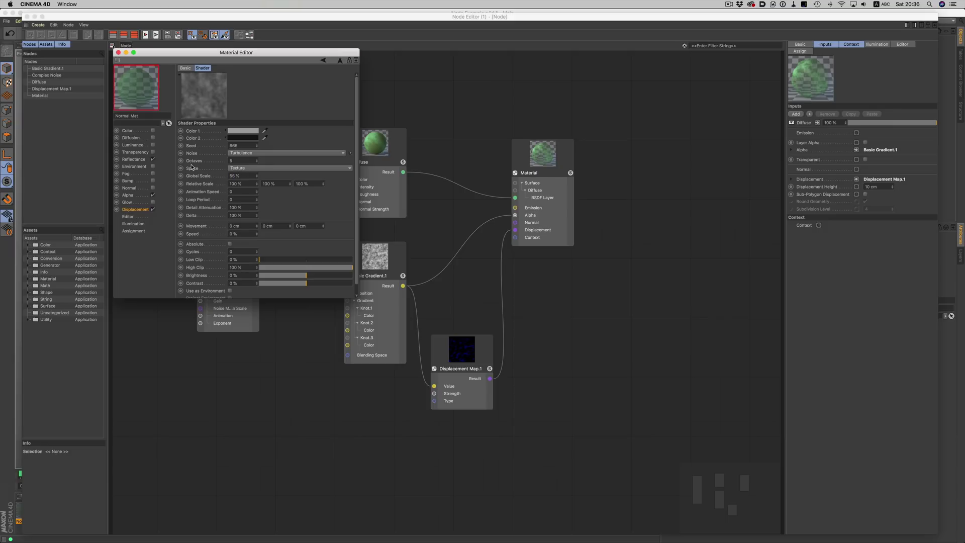
pyautogui.click(139, 195)
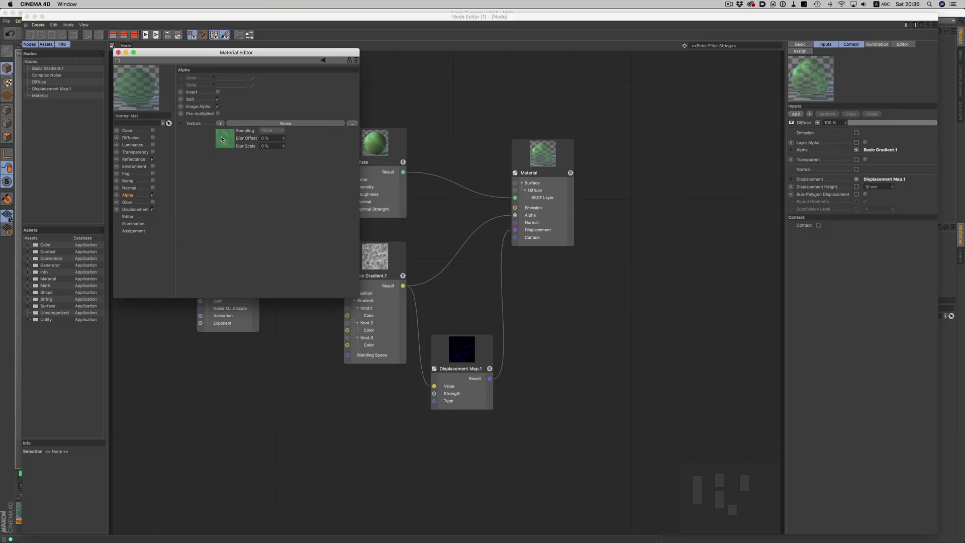
pyautogui.click(222, 139)
pyautogui.press('super+w')
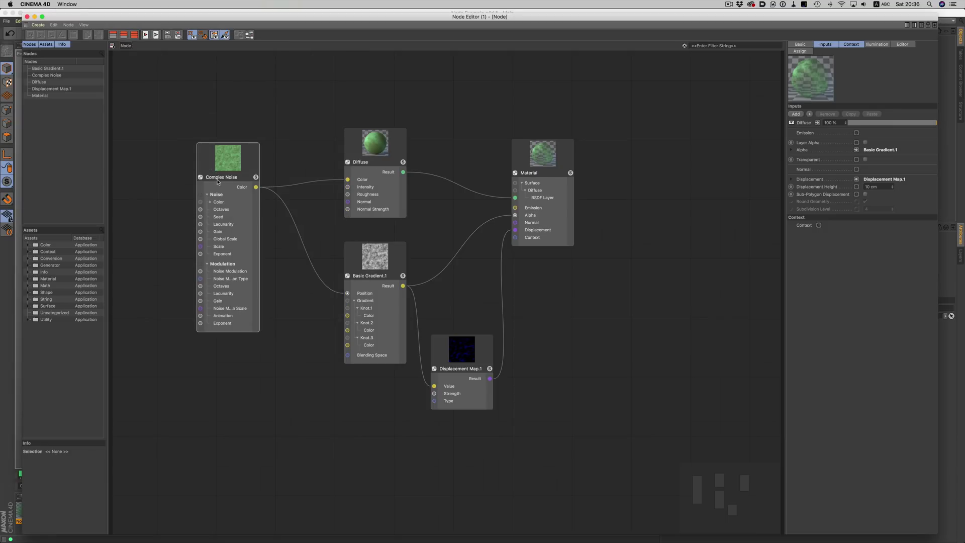
# Step: Set the Complex Noise node's Global Scale to 200%
pyautogui.click(218, 181)
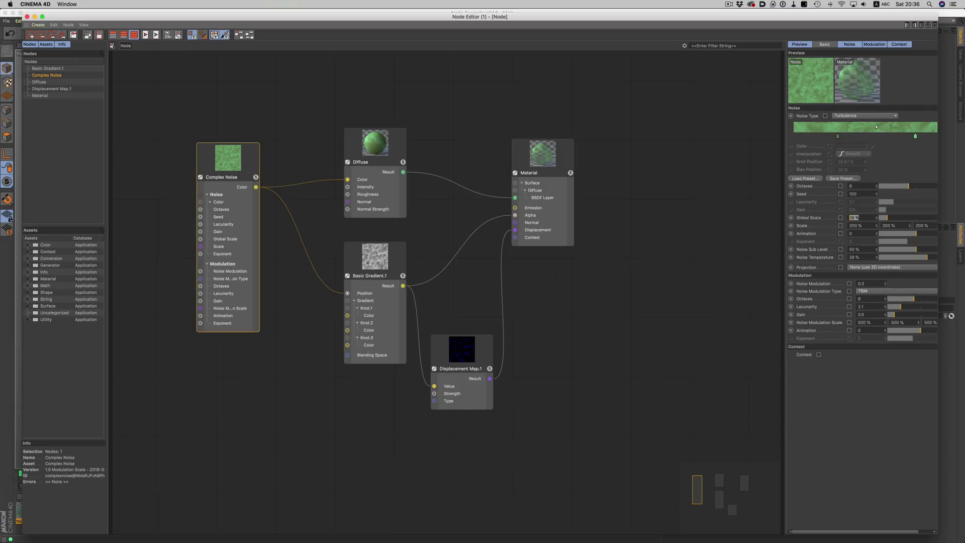
pyautogui.press('Return')
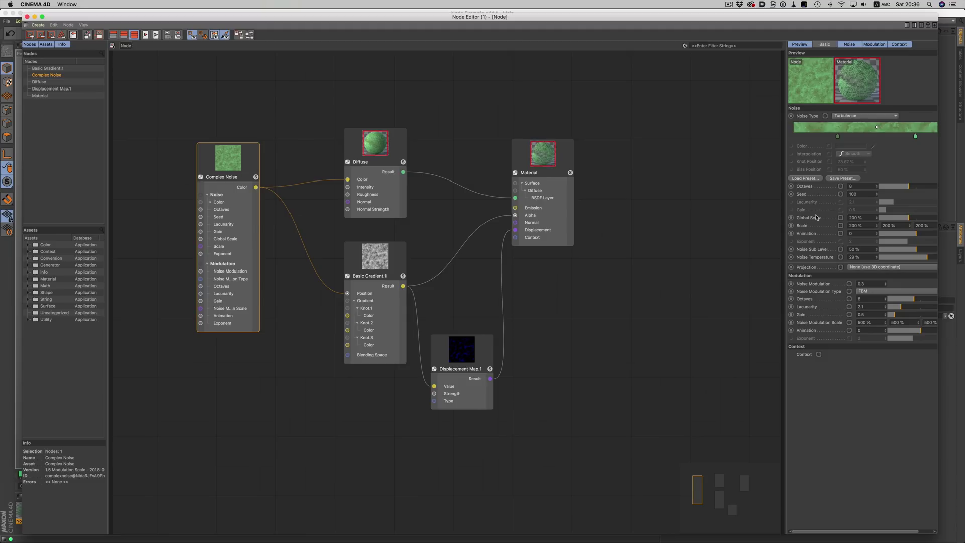
pyautogui.click(652, 226)
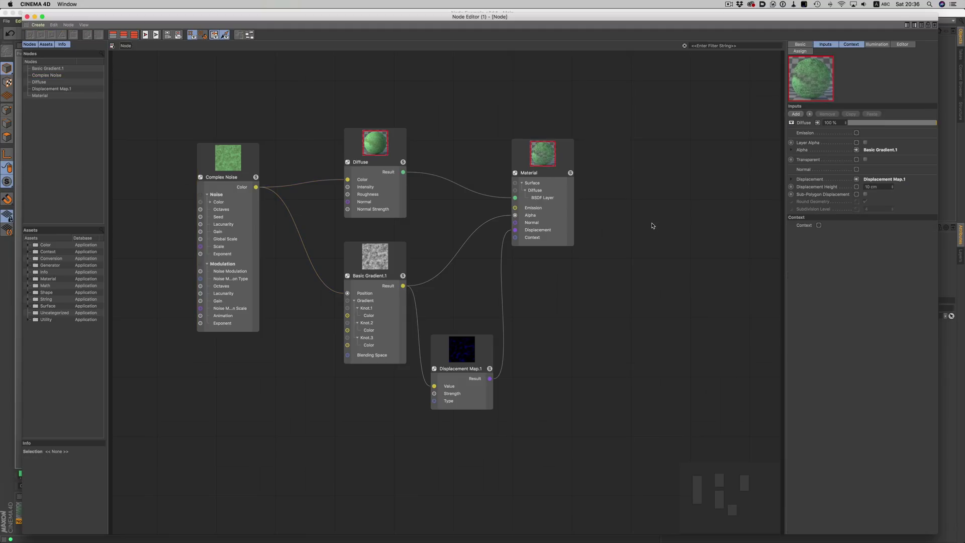
# Step: Close the Node Editor and create a new Uber Material
pyautogui.press('super+w')
pyautogui.click(34, 496)
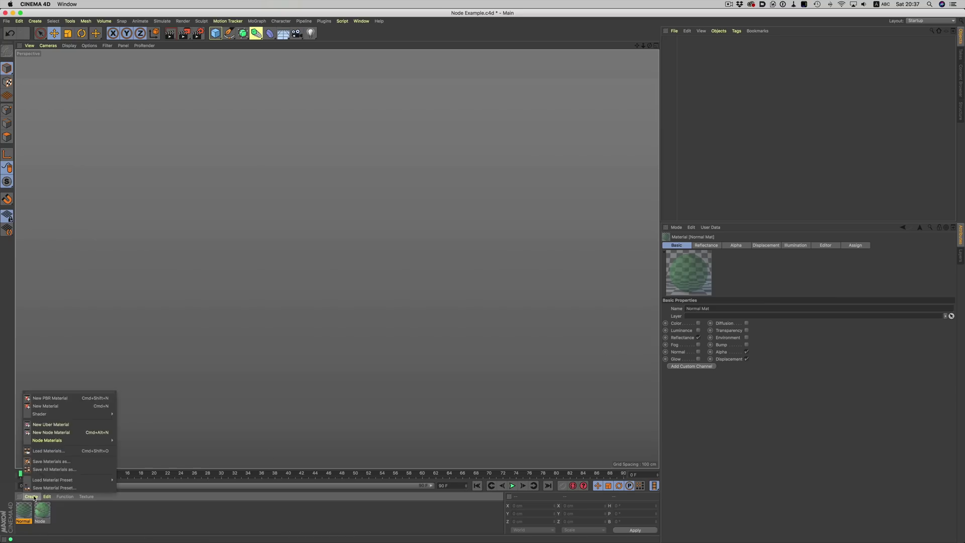
pyautogui.click(41, 425)
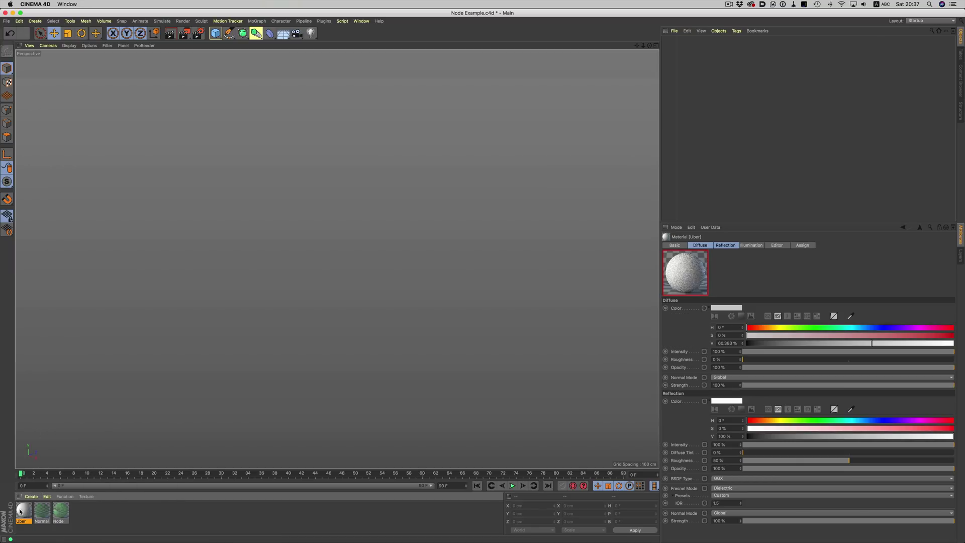
# Step: Inspect the Uber material's Reflection and Coating channels in the Material Editor
pyautogui.doubleClick(21, 511)
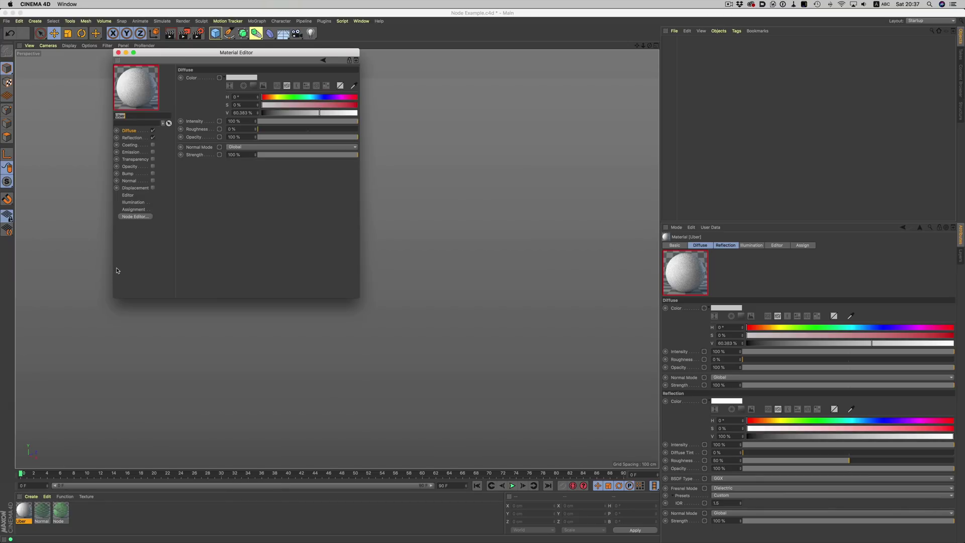
pyautogui.moveTo(186, 53); pyautogui.dragTo(331, 115)
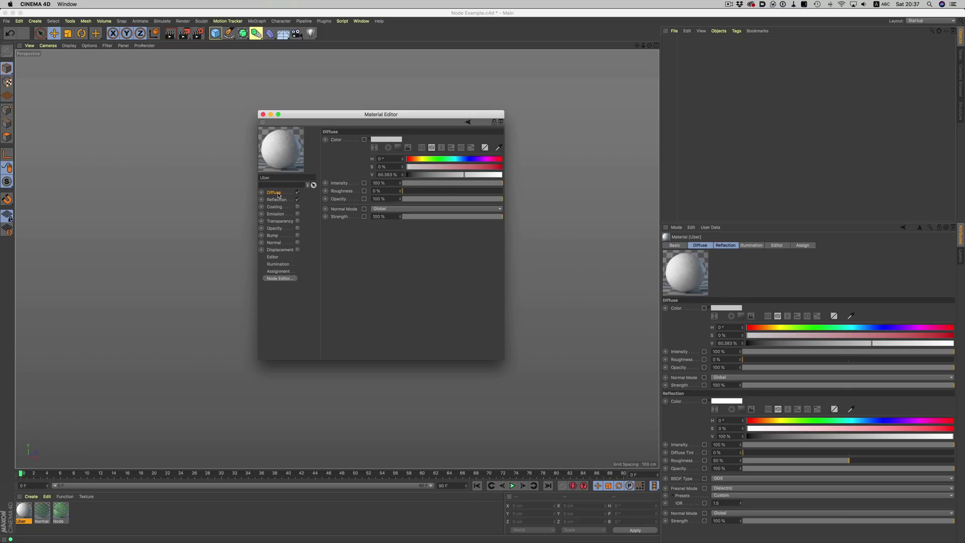
pyautogui.click(277, 200)
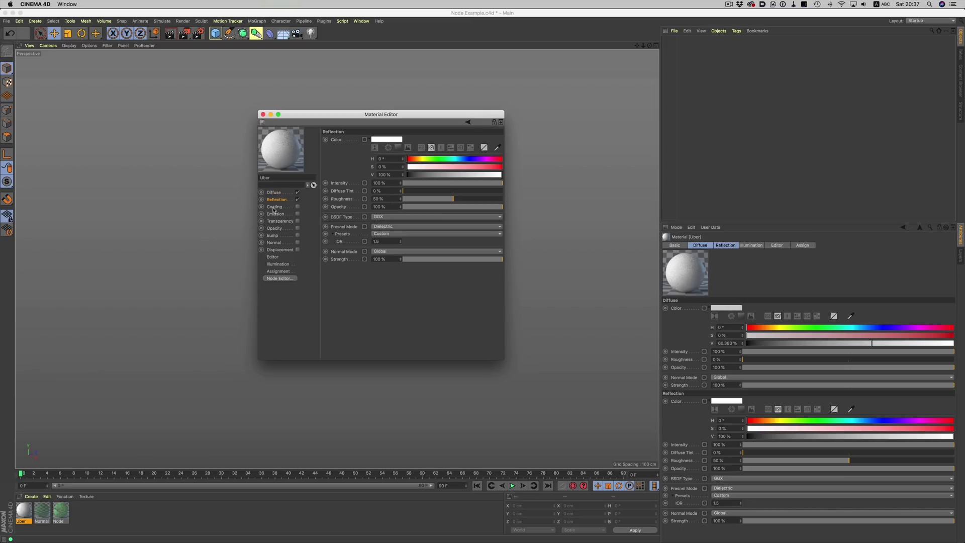
pyautogui.click(274, 207)
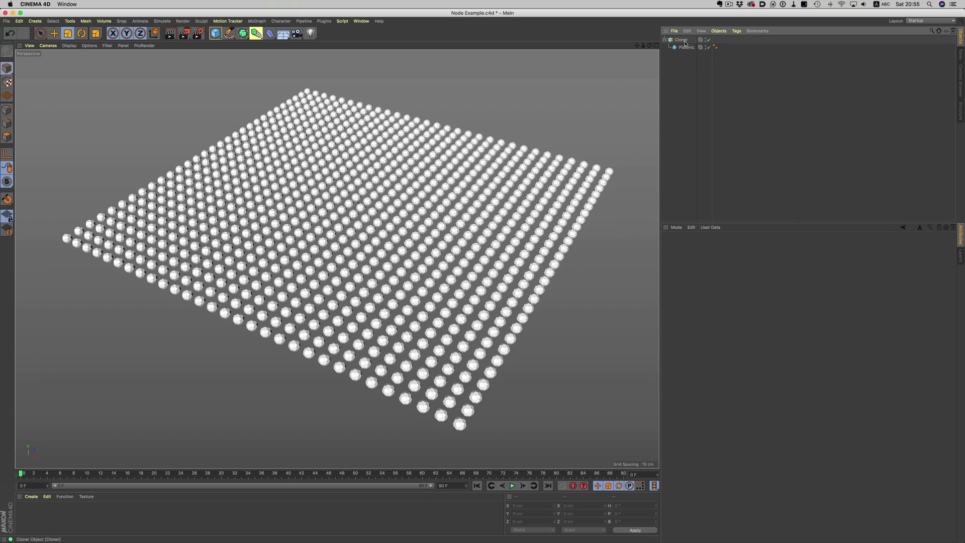
# Step: Switch the Cloner to Multi-Instance and draw its clones as Points after trying Bounding Box and Matrix
pyautogui.click(681, 39)
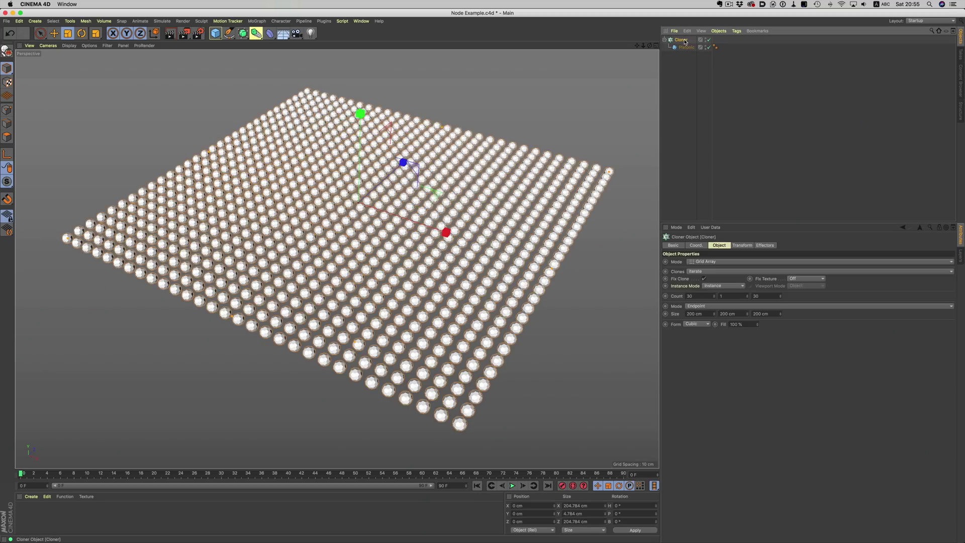
pyautogui.click(732, 286)
pyautogui.click(732, 309)
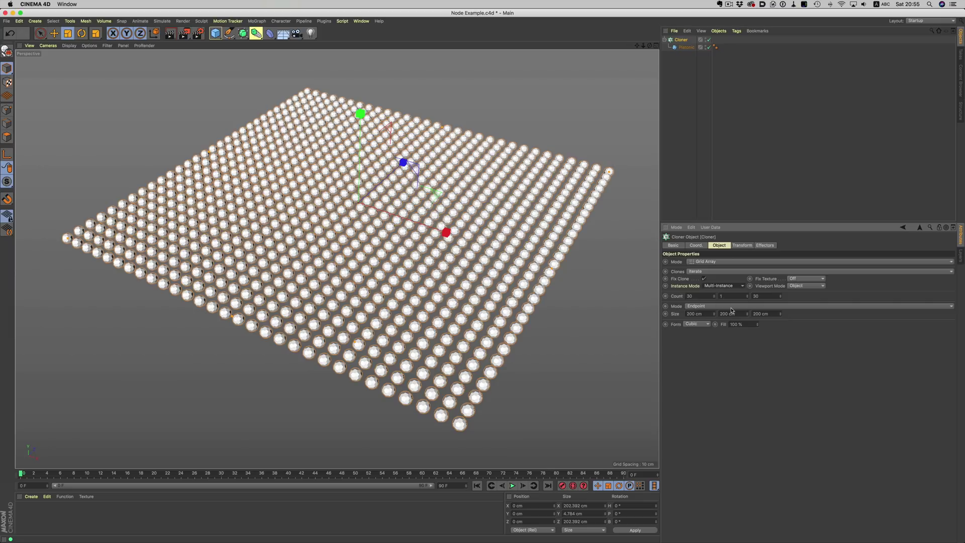
pyautogui.click(807, 286)
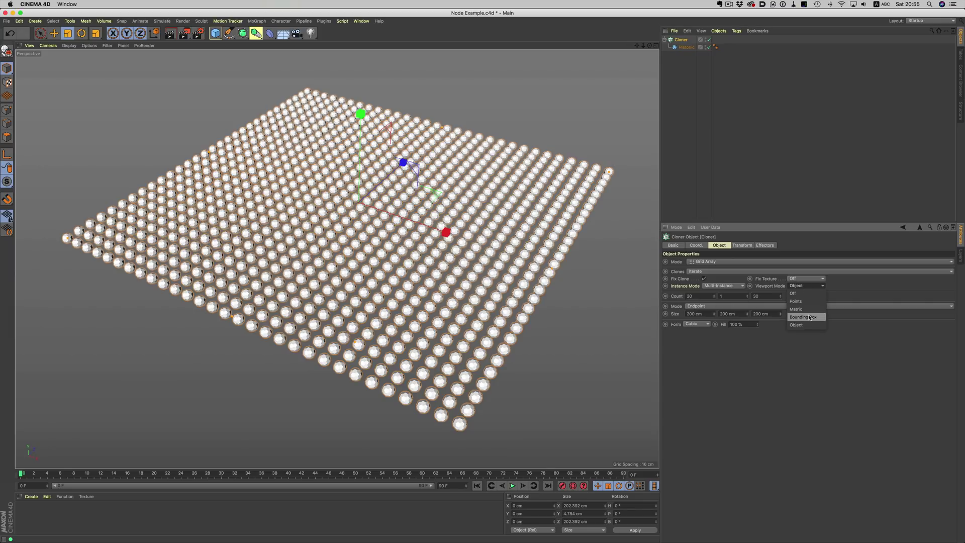
pyautogui.click(809, 317)
pyautogui.click(807, 286)
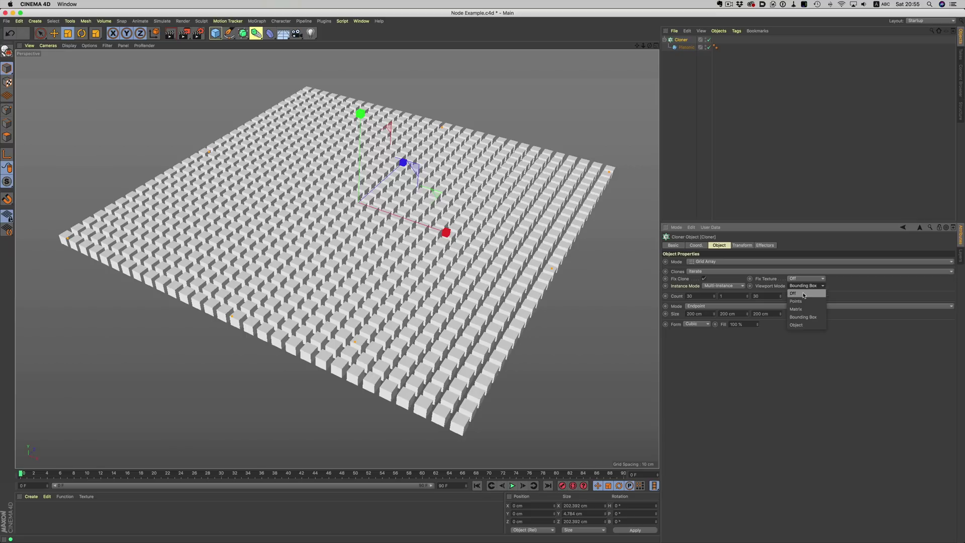
pyautogui.click(803, 310)
pyautogui.click(806, 286)
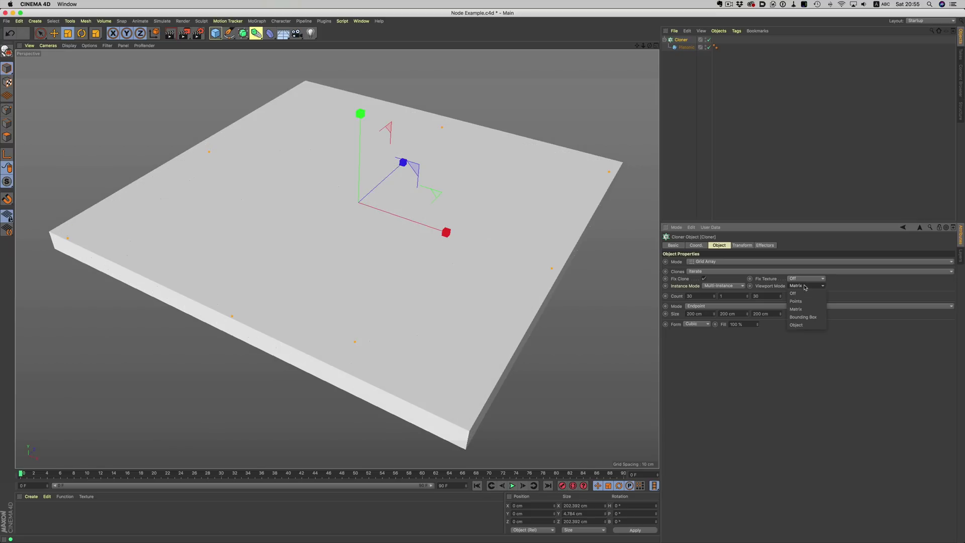
pyautogui.click(804, 304)
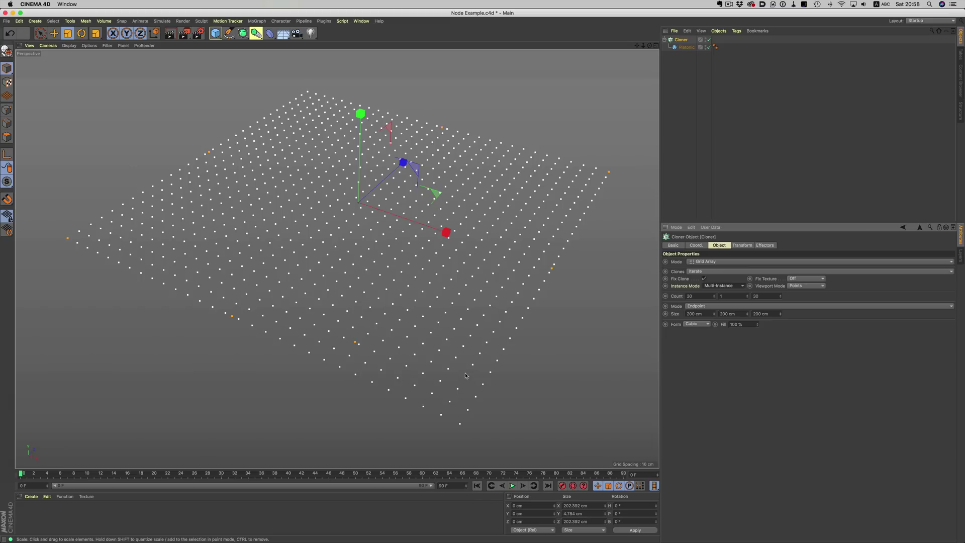
pyautogui.moveTo(350, 237)
pyautogui.keyDown('alt'); pyautogui.mouseDown()
pyautogui.moveTo(347, 166)
pyautogui.moveTo(342, 242)
pyautogui.moveTo(337, 171)
pyautogui.moveTo(332, 232)
pyautogui.moveTo(352, 171)
pyautogui.moveTo(372, 237)
pyautogui.moveTo(381, 245)
pyautogui.moveTo(391, 238)
pyautogui.mouseUp(); pyautogui.keyUp('alt')
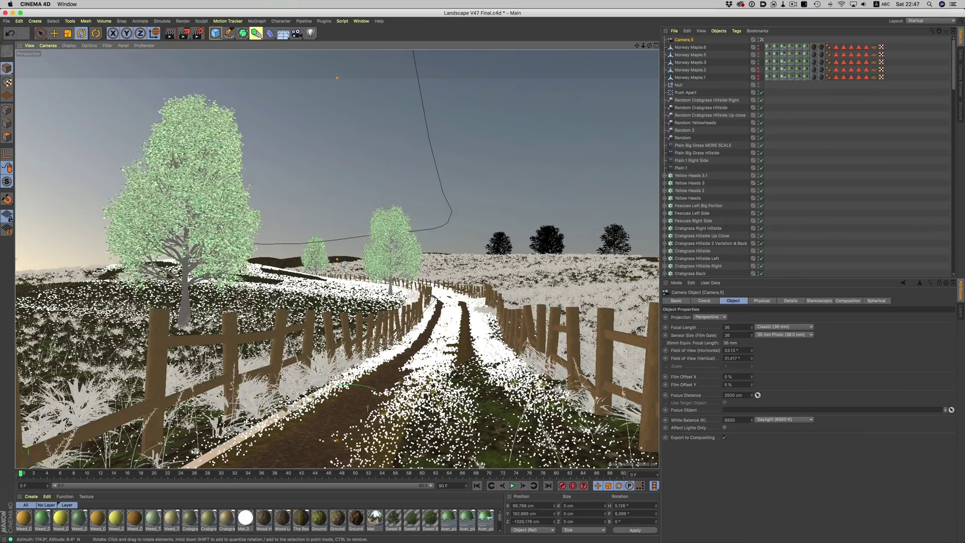
# Step: Select the ten grass Cloners, Yellow Heads 3.1 through Crabgrass Hillside 2 Variation & Back
pyautogui.keyDown('alt'); pyautogui.moveTo(445, 368); pyautogui.dragTo(463, 374); pyautogui.keyUp('alt')
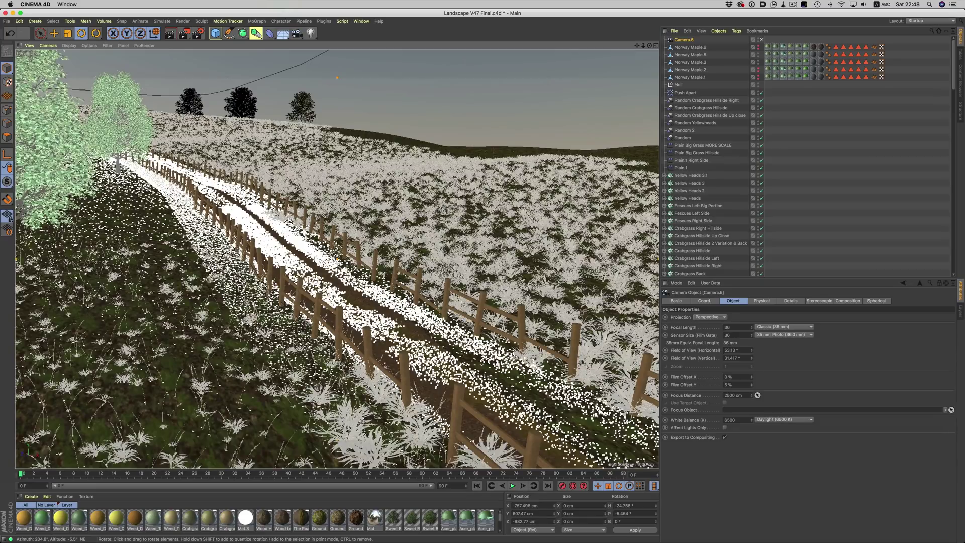
pyautogui.click(692, 176)
pyautogui.keyDown('shift'); pyautogui.click(709, 243); pyautogui.keyUp('shift')
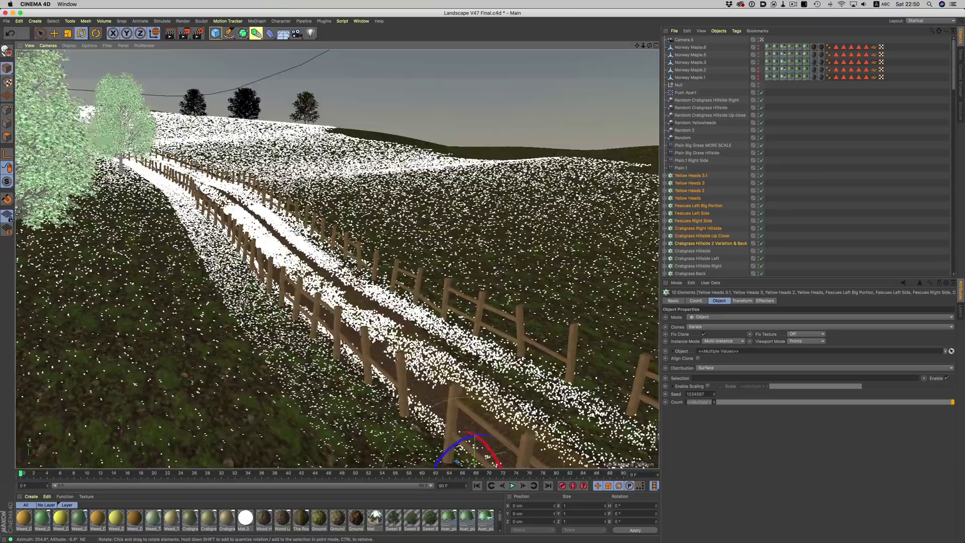
# Step: Orbit and zoom to inspect the point-drawn grass along the fenced hillside path
pyautogui.keyDown('alt'); pyautogui.moveTo(382, 281); pyautogui.dragTo(351, 289); pyautogui.keyUp('alt')
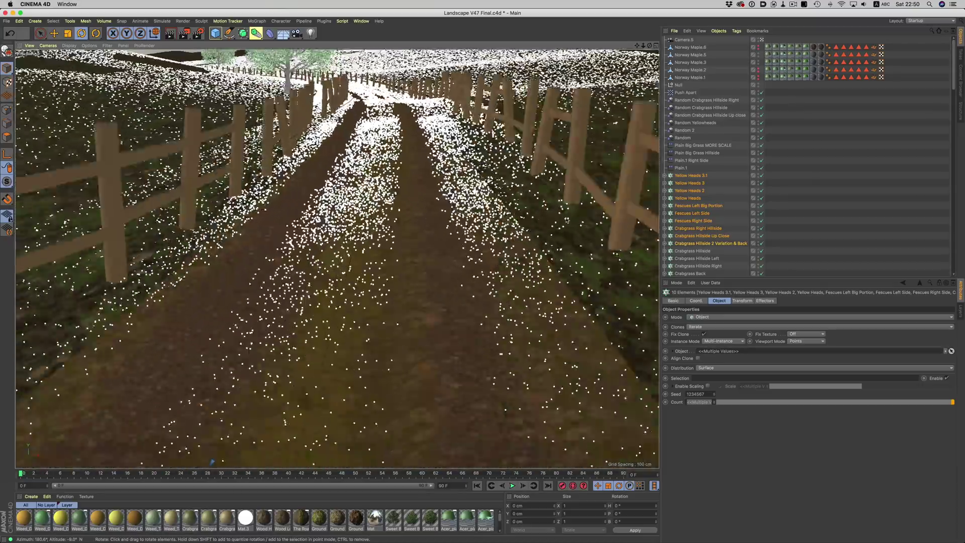
pyautogui.scroll(-10, 570, 220)
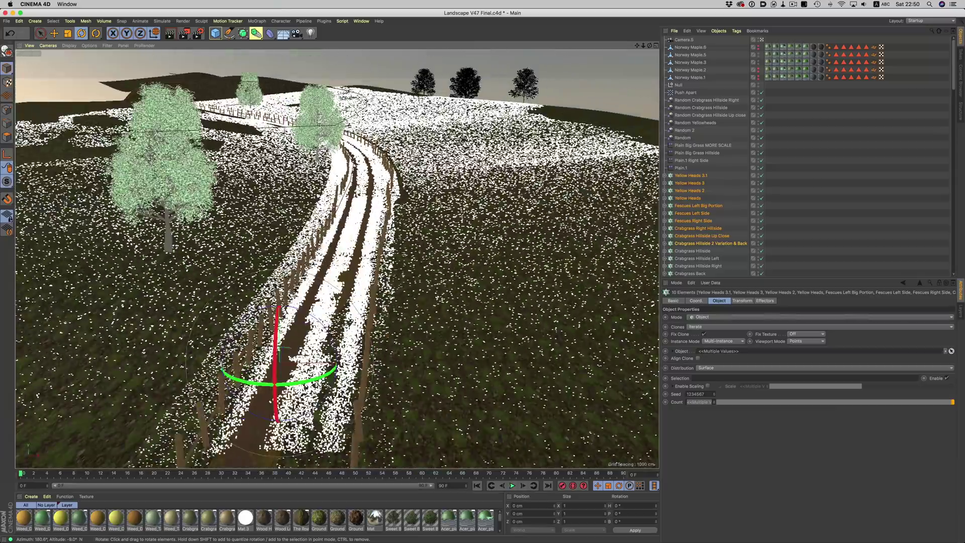
pyautogui.keyDown('alt'); pyautogui.moveTo(337, 252); pyautogui.dragTo(367, 281); pyautogui.keyUp('alt')
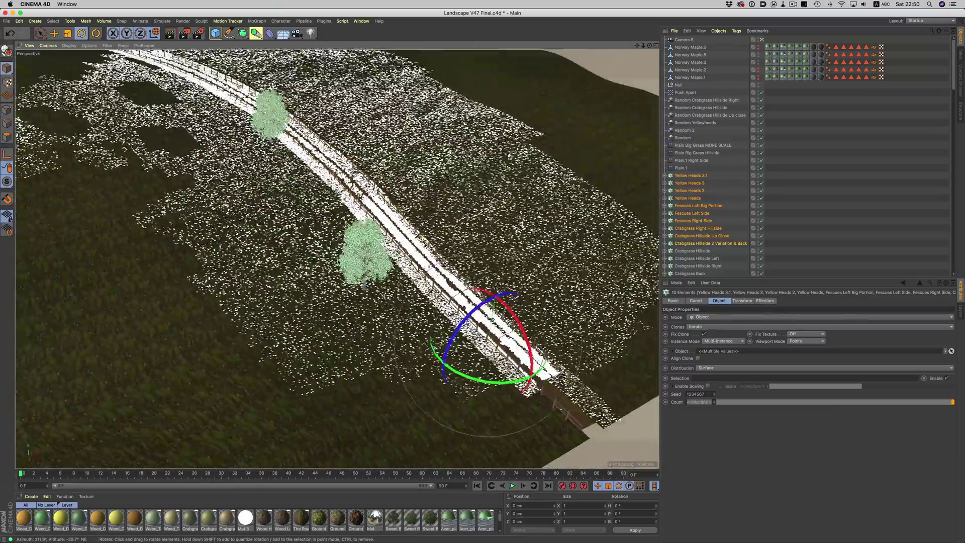
pyautogui.scroll(10, 336, 259)
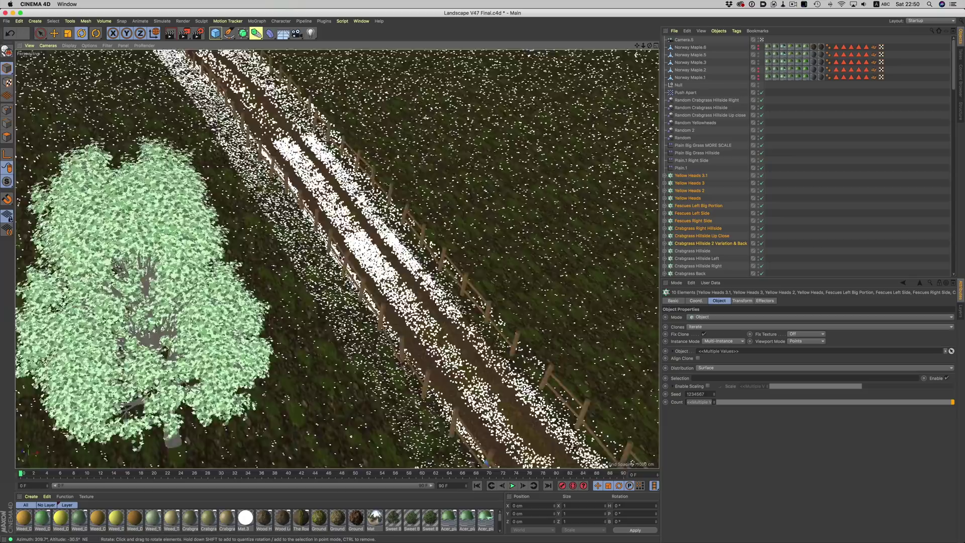
pyautogui.keyDown('alt'); pyautogui.moveTo(302, 261); pyautogui.dragTo(341, 318); pyautogui.keyUp('alt')
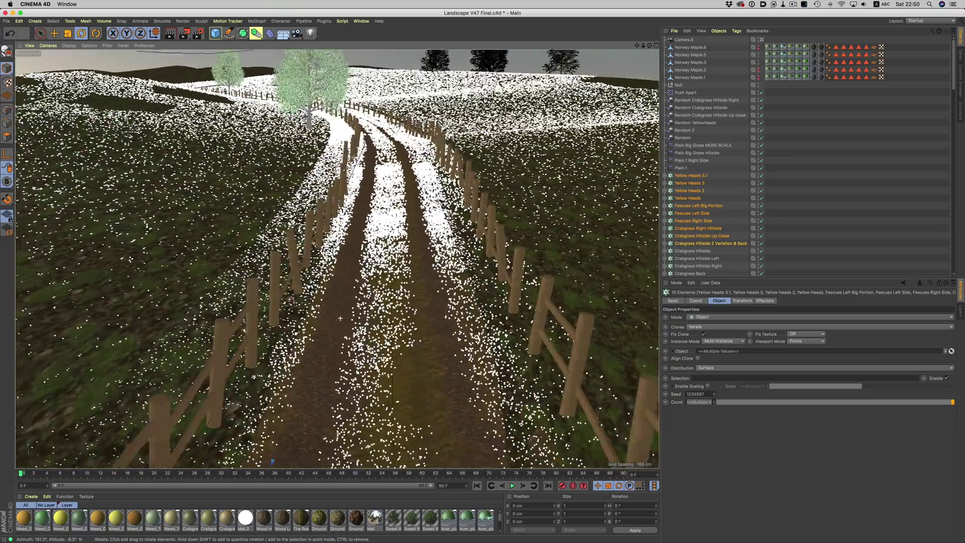
pyautogui.scroll(10, 340, 318)
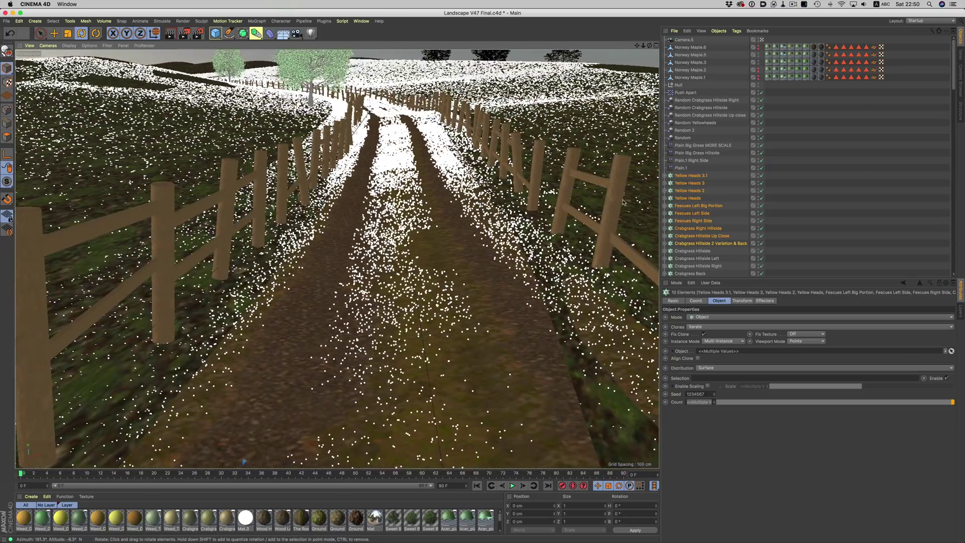